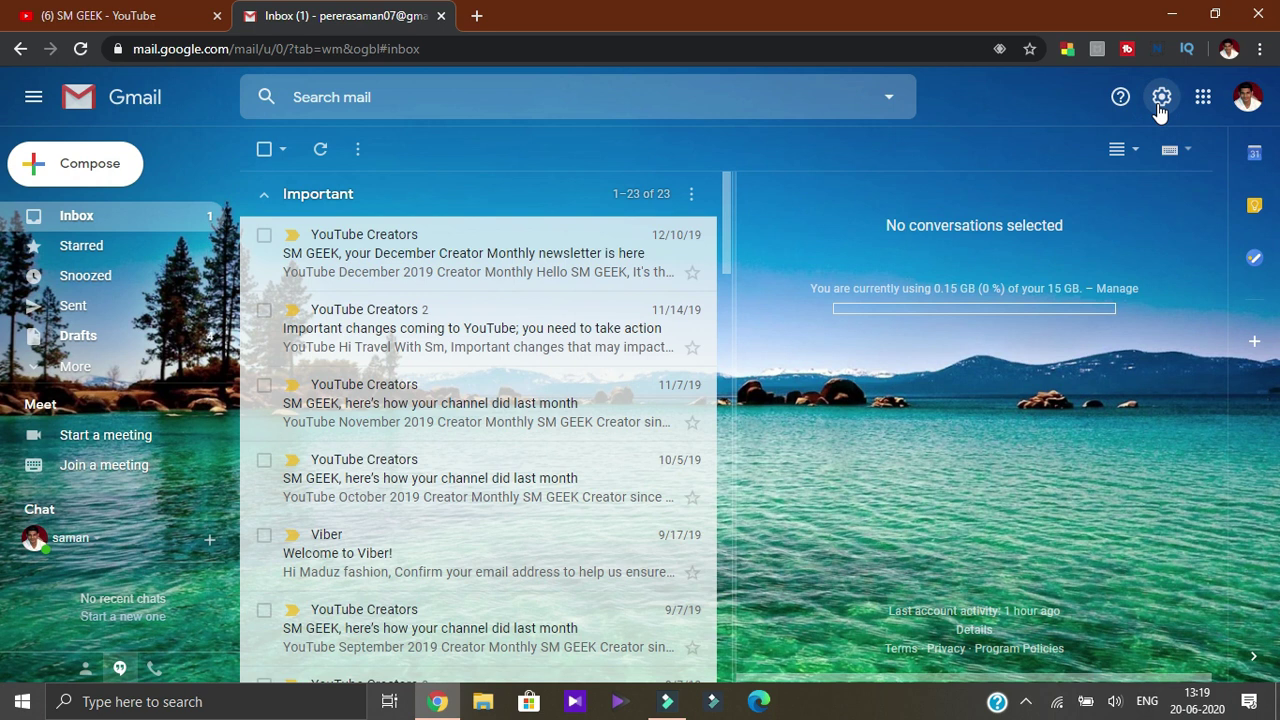
- Open the complete mail settings and go to the Signature section of the general settings
left_click(1160, 100)
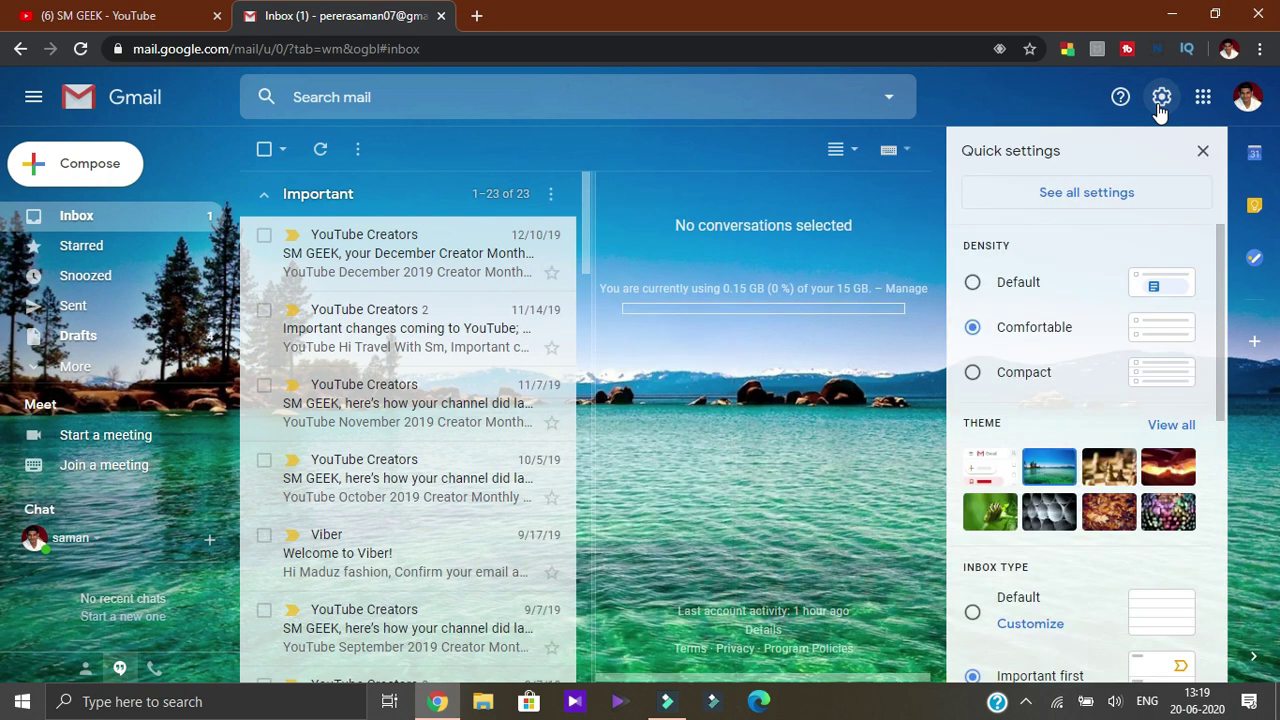
left_click(1086, 193)
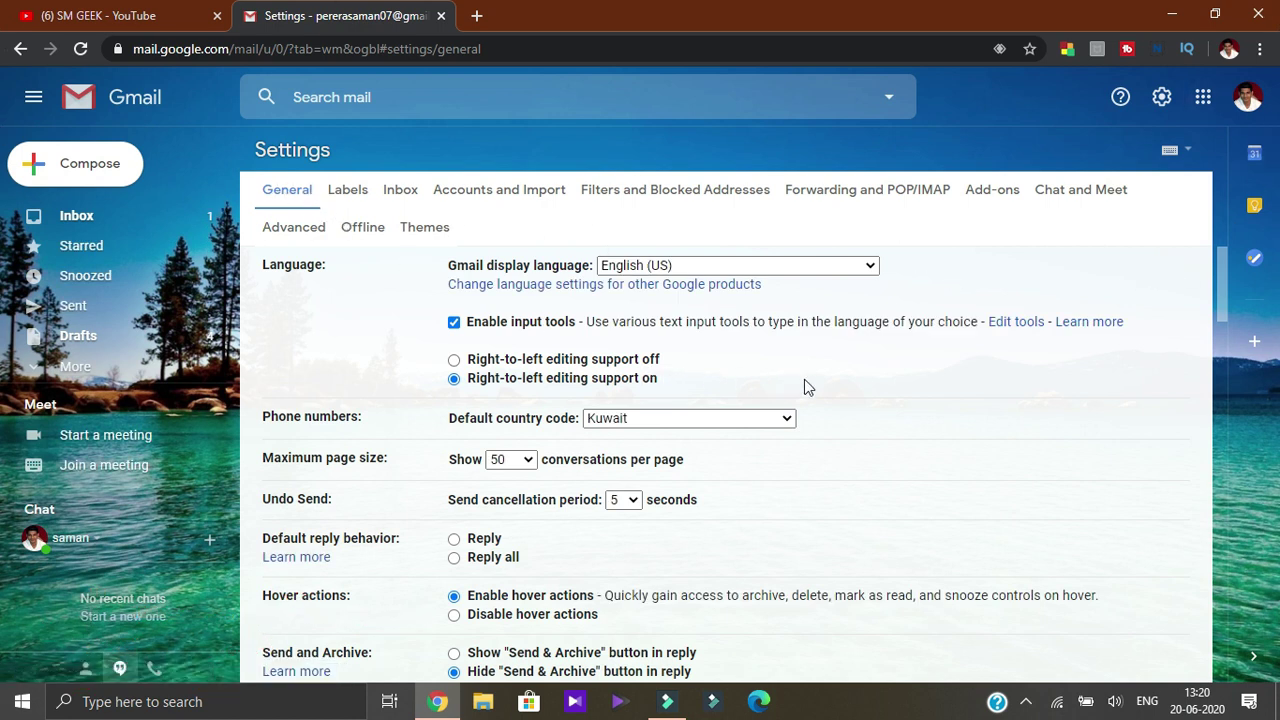
scroll(806, 385, "down", 3)
scroll(806, 385, "down", 6)
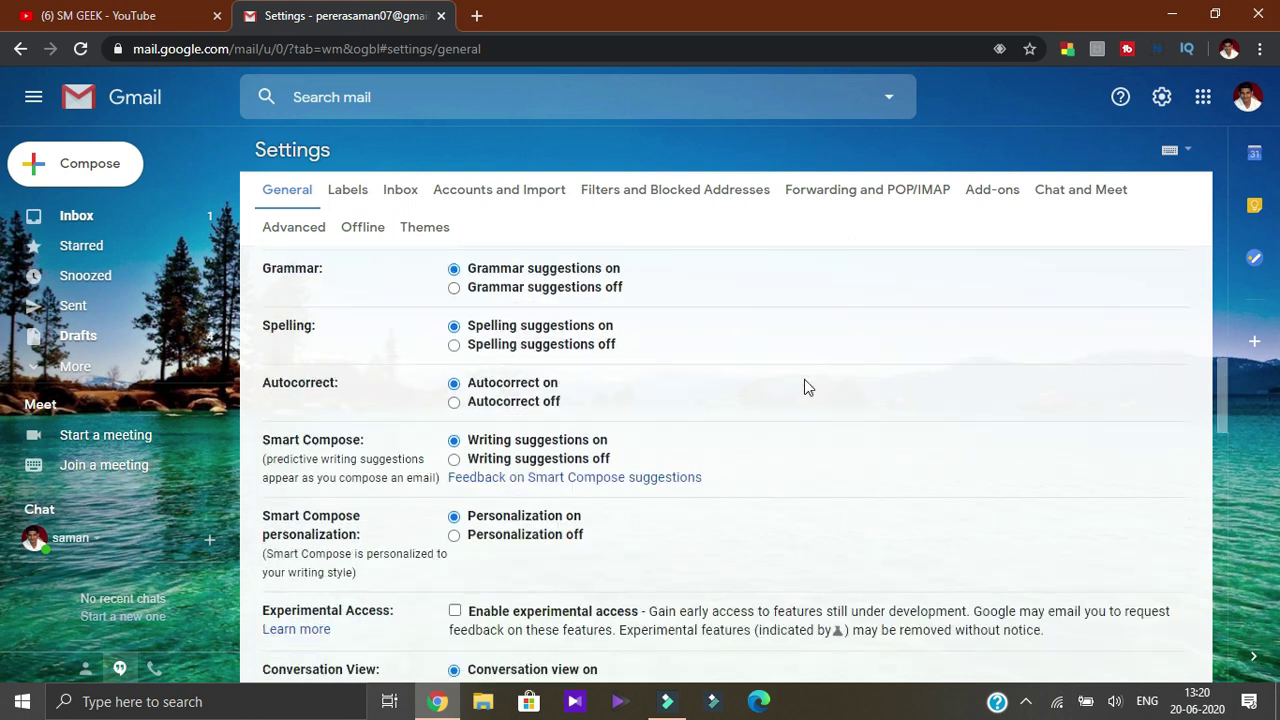
scroll(806, 386, "down", 10)
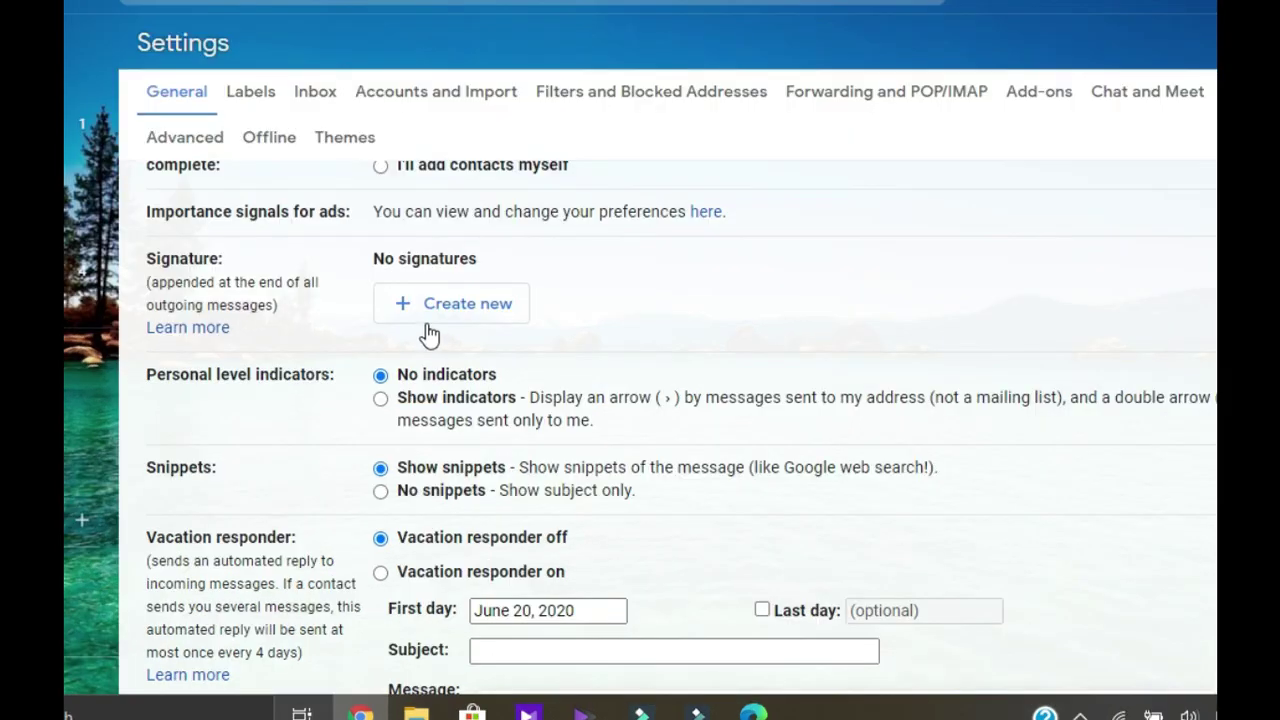
- Create a new signature named "sm geek" and enter the bold text "sm geek" as its content
mouse_move(438, 314)
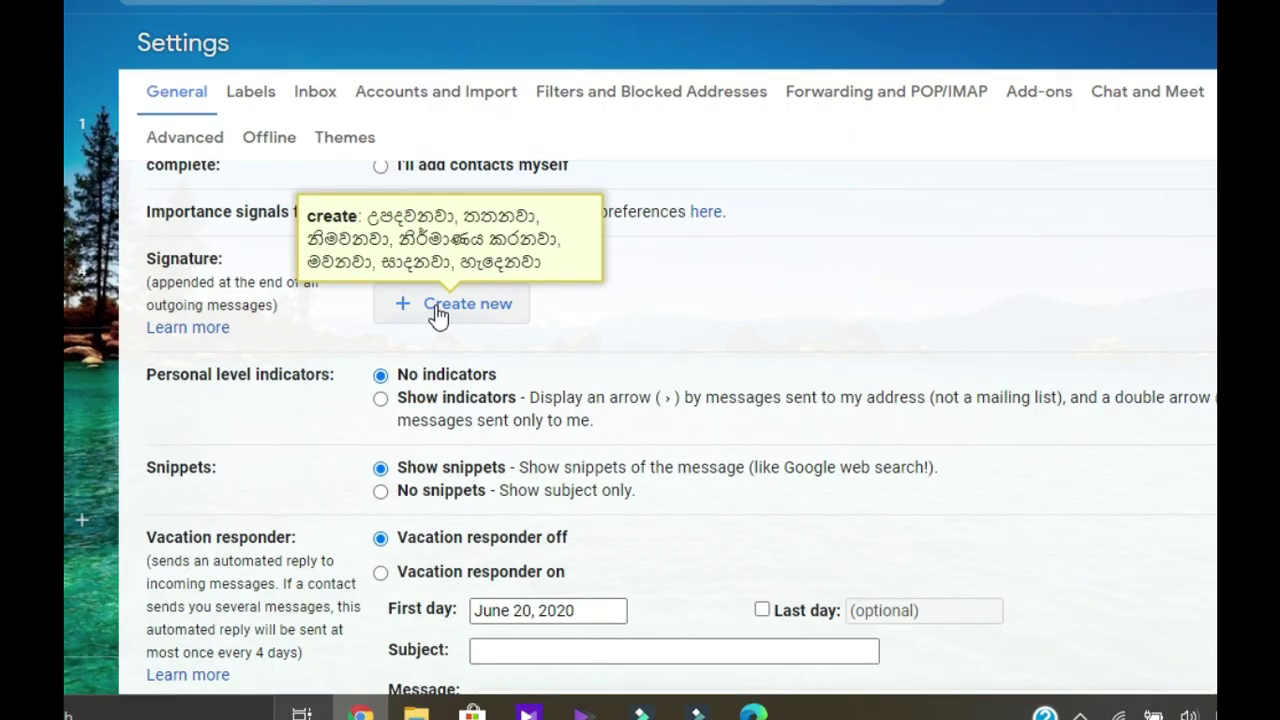
left_click(438, 312)
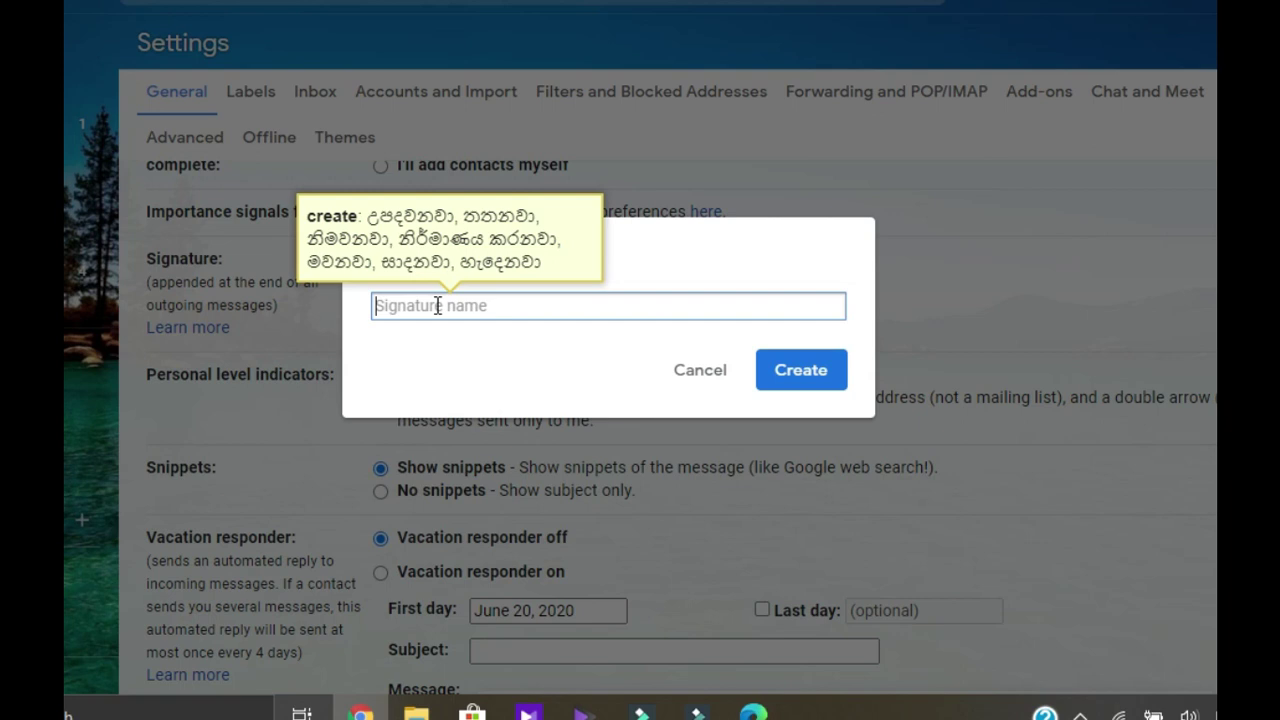
type("sm geek")
left_click(803, 371)
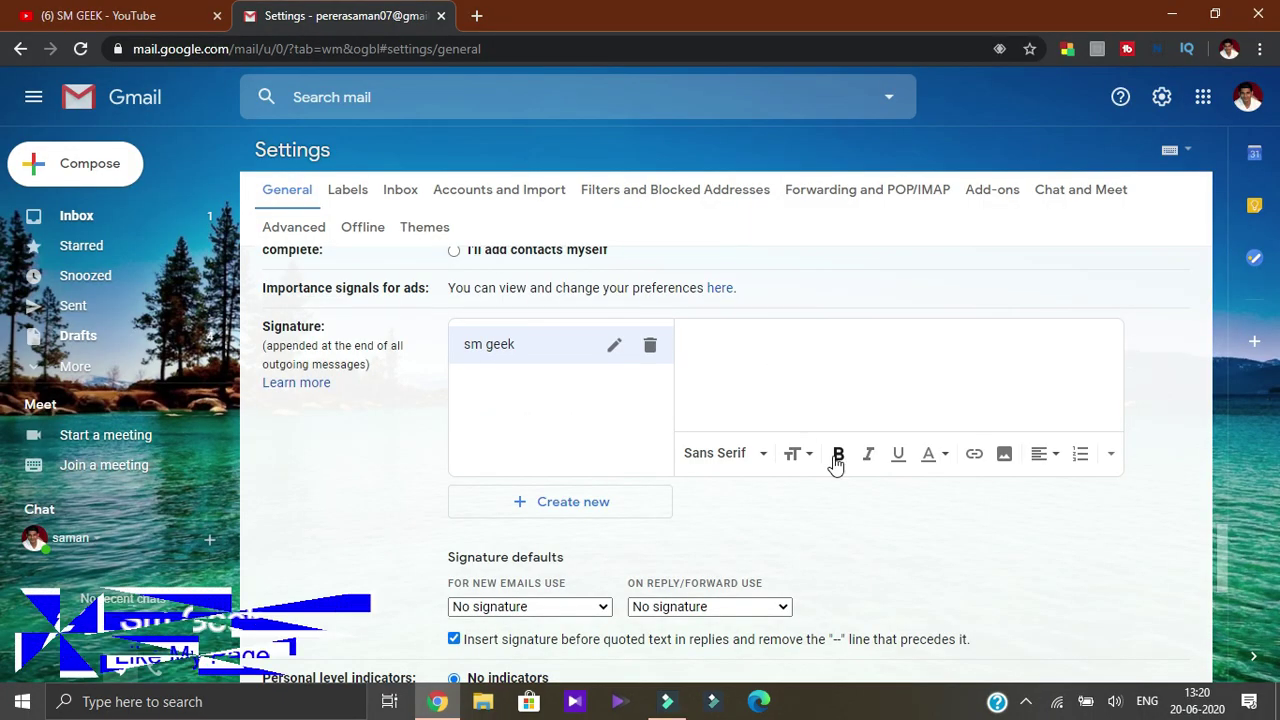
left_click(837, 455)
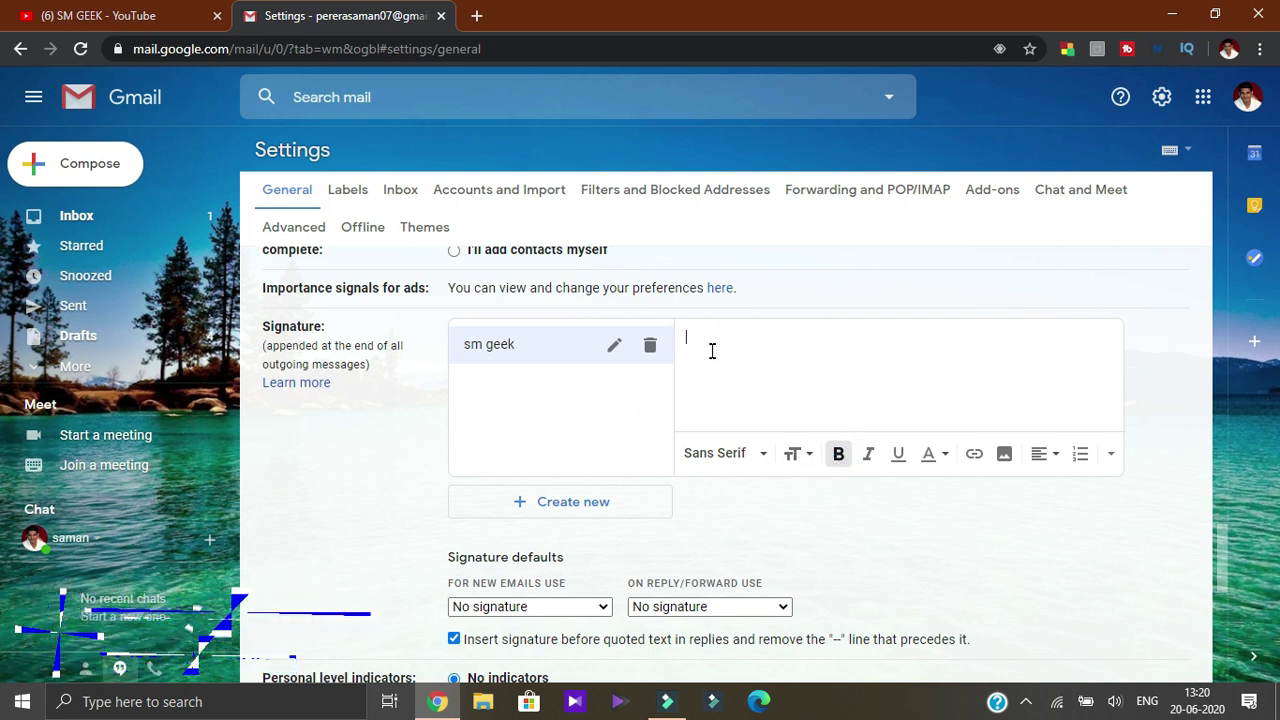
type("sm geek")
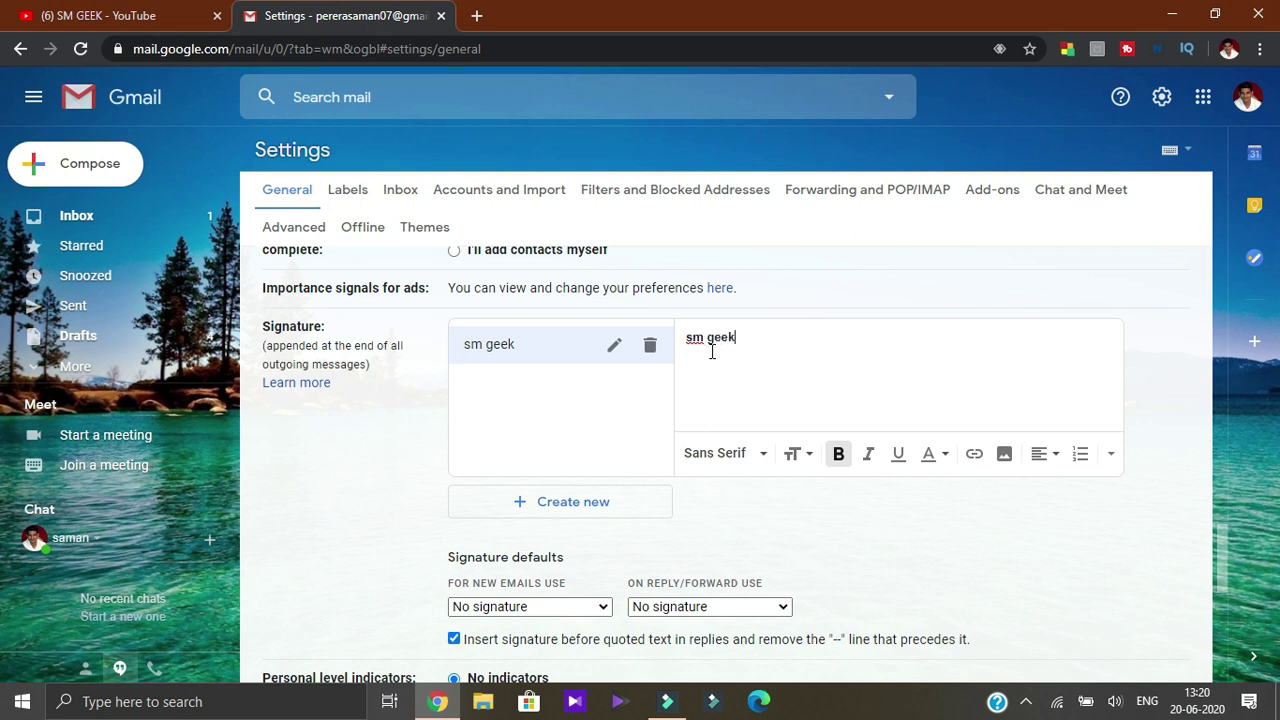
- Set the "sm geek" signature as the default for new emails
scroll(725, 367, "down", 2)
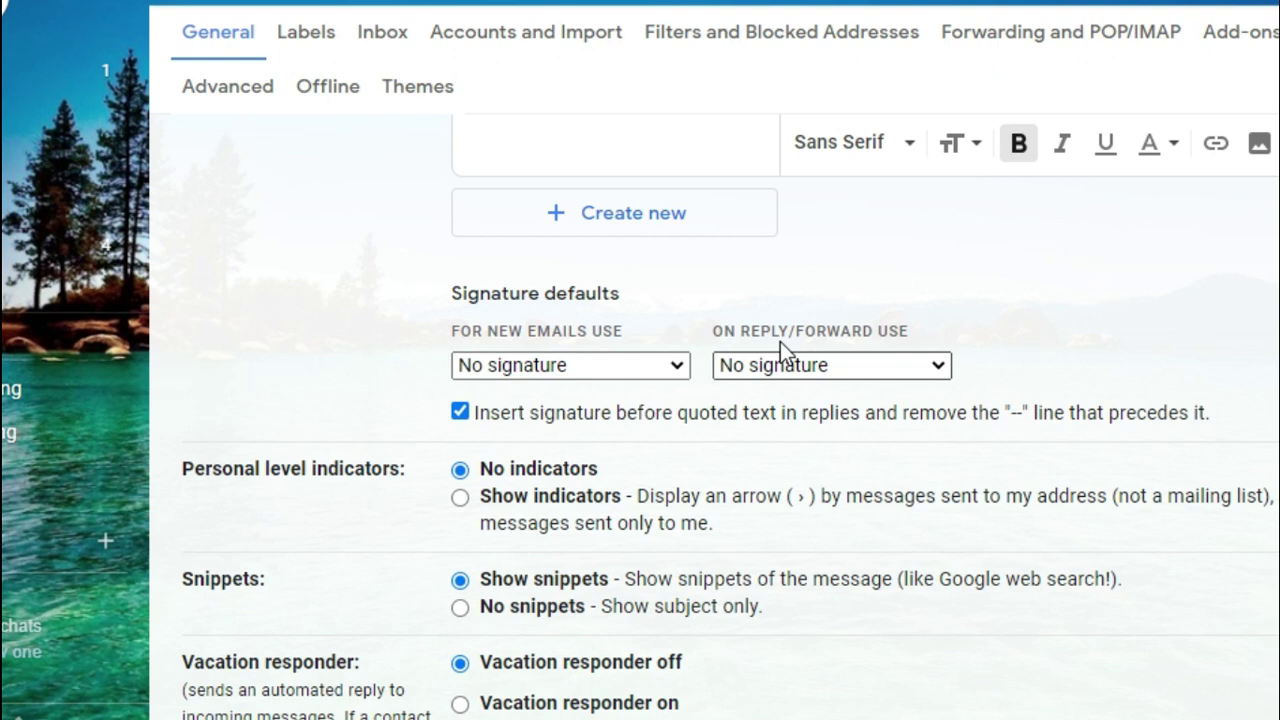
scroll(780, 345, "up", 3)
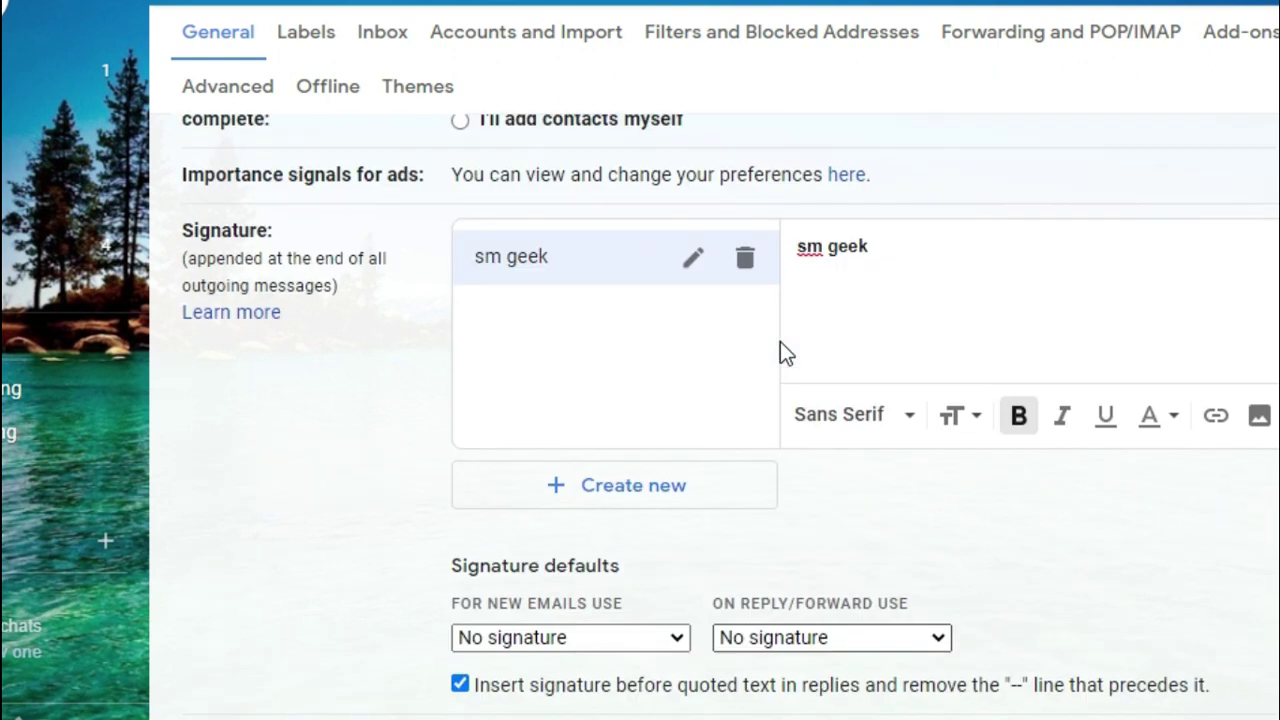
scroll(780, 351, "down", 3)
left_click(675, 366)
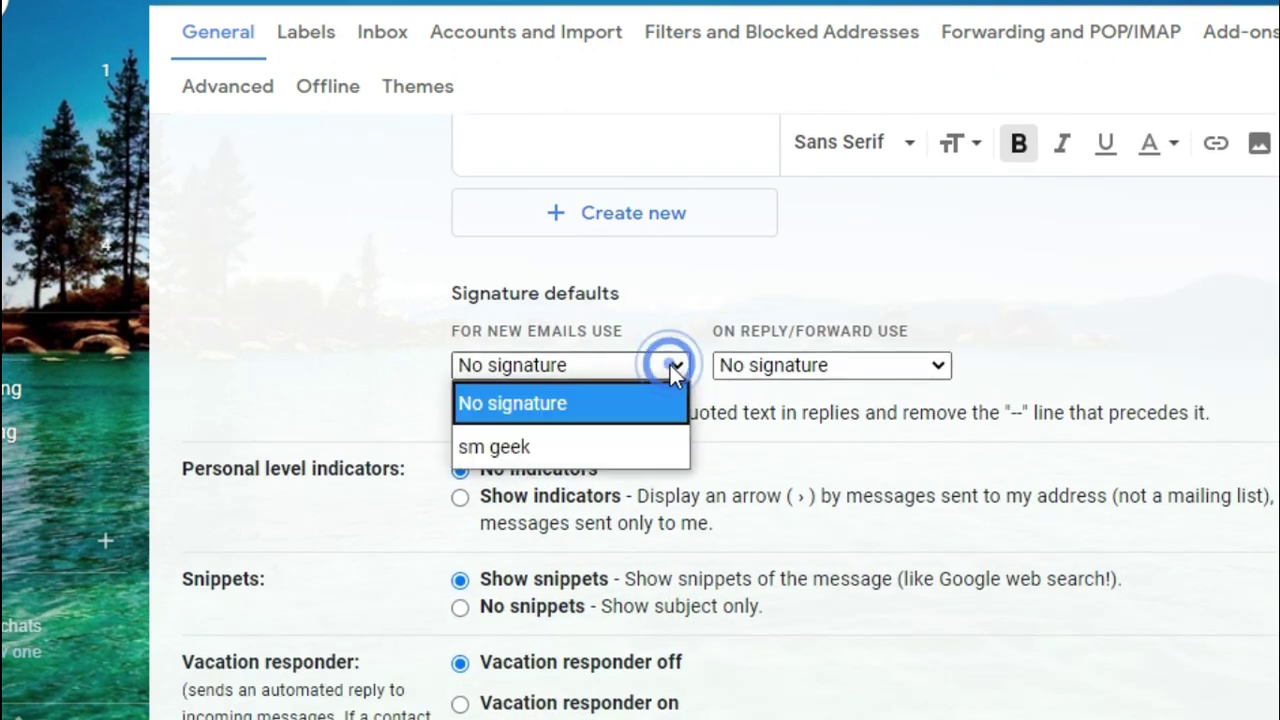
left_click(628, 449)
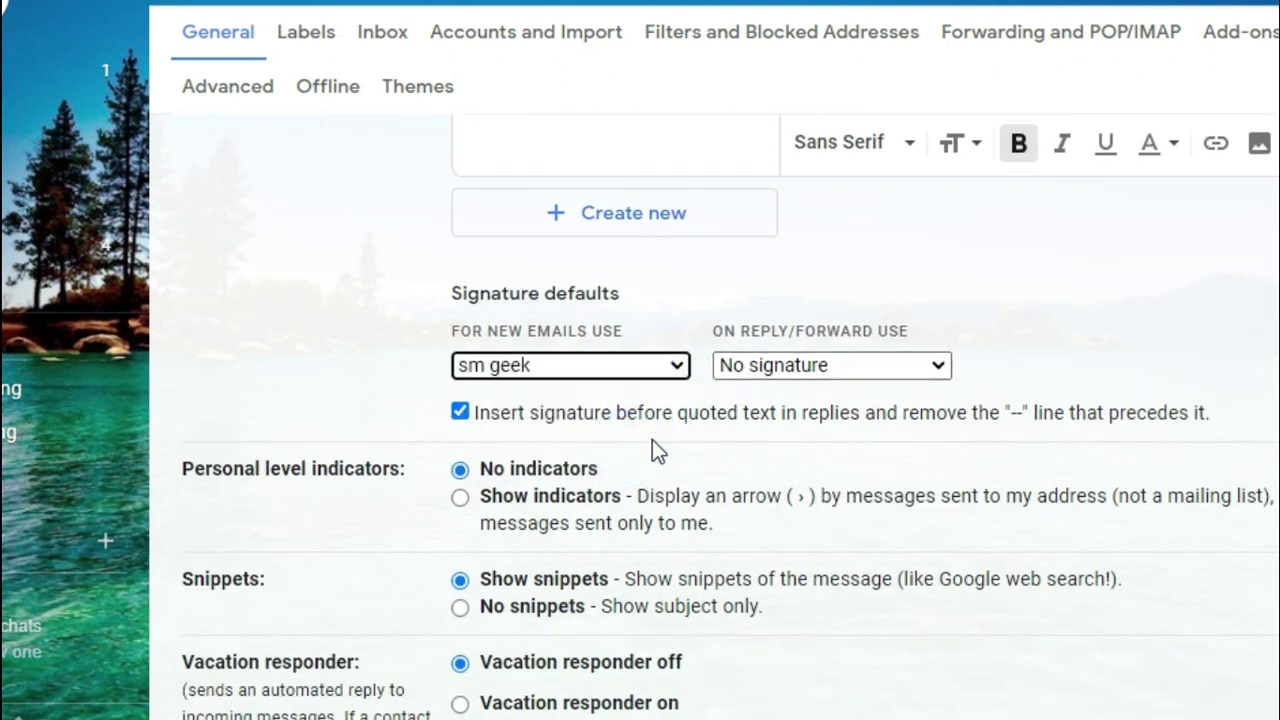
- Toggle the option to insert the signature before quoted text in replies and save the settings changes
left_click(460, 412)
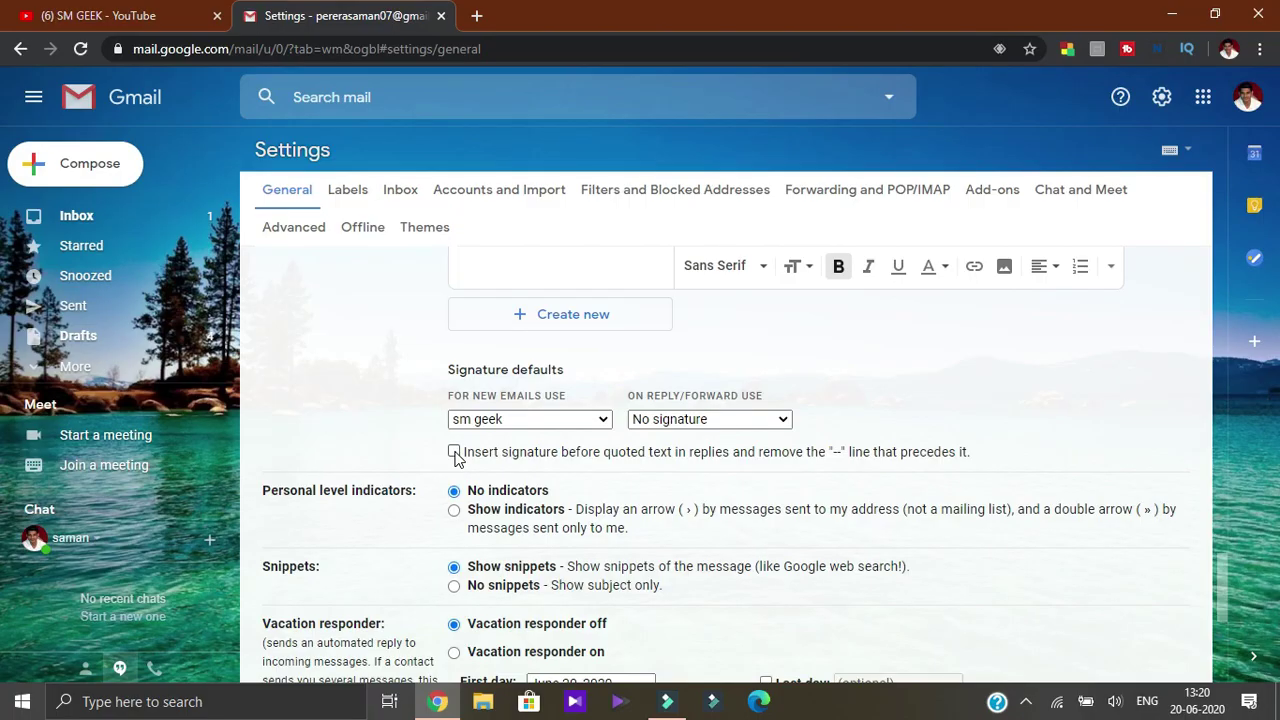
left_click(460, 412)
scroll(705, 465, "down", 5)
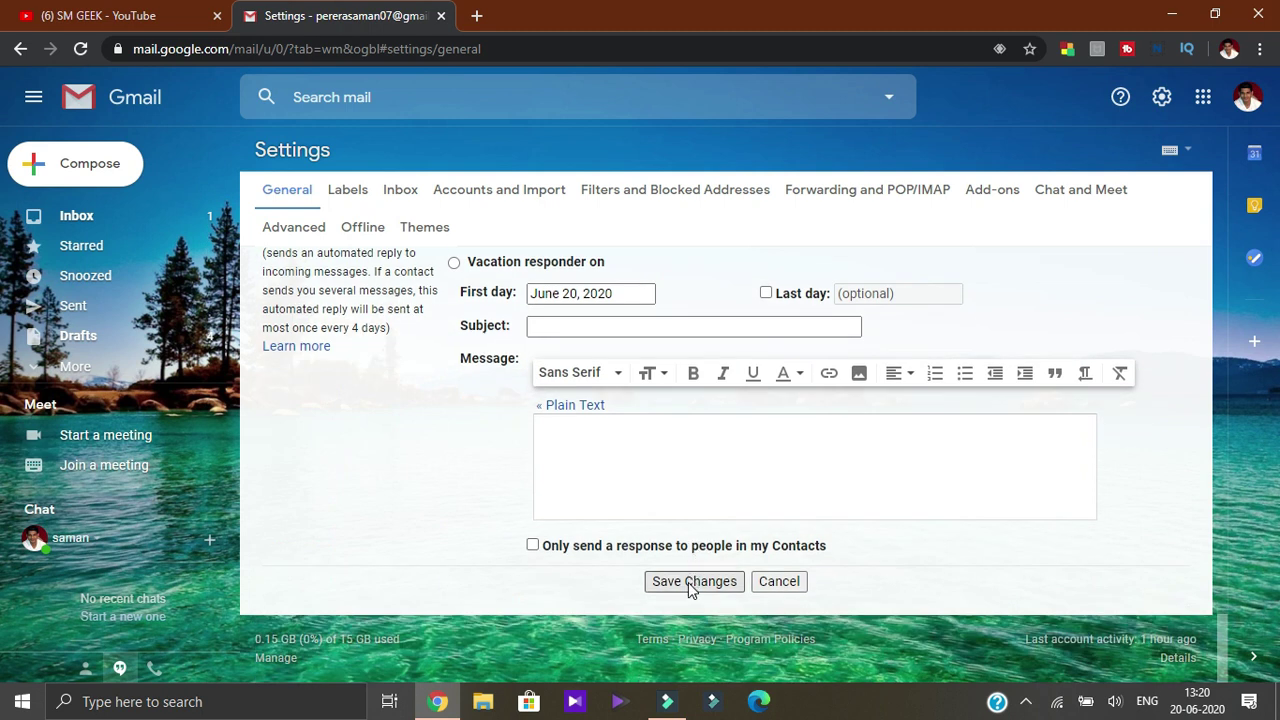
left_click(689, 581)
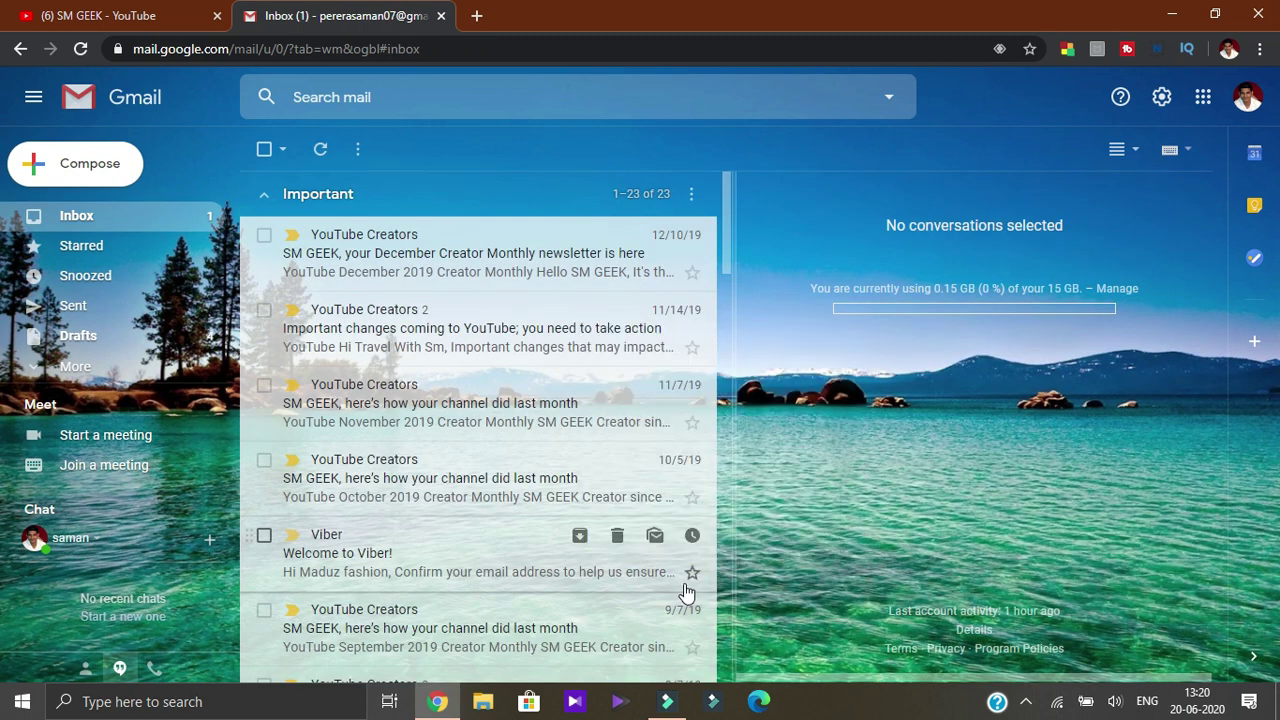
- Start a new message and insert several blank lines in the body above the "sm geek" signature
left_click(78, 174)
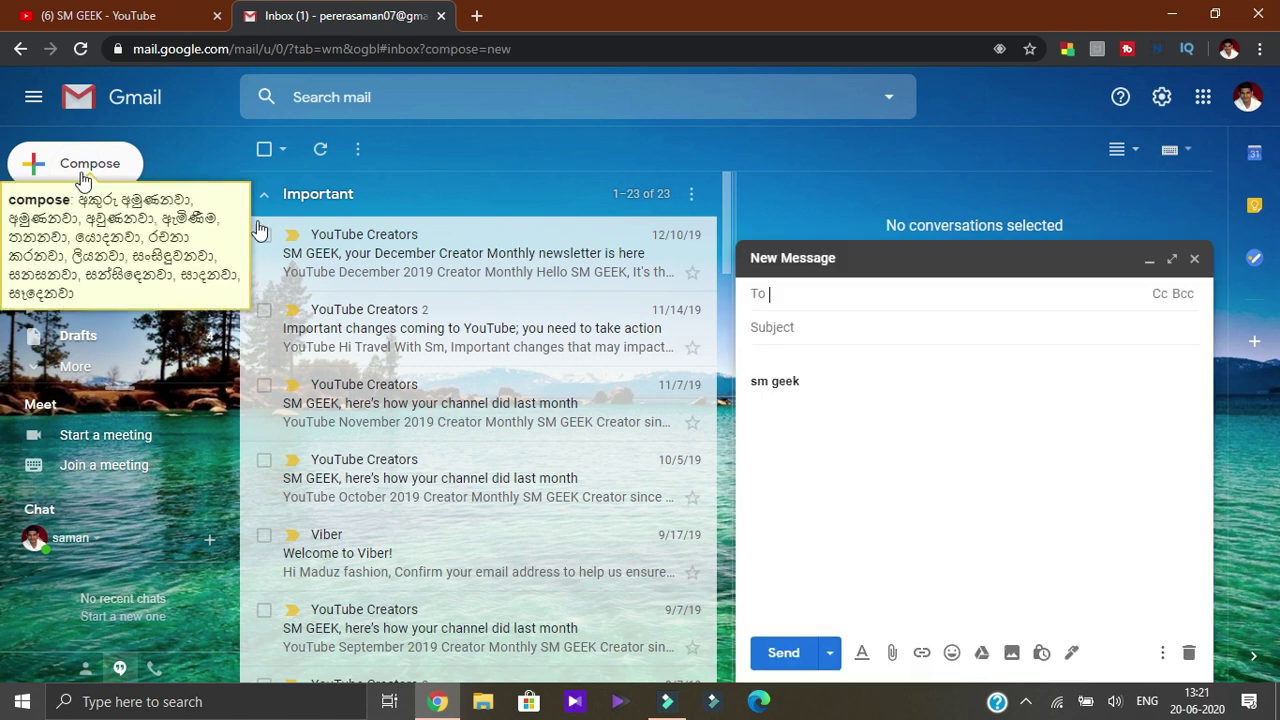
left_click(768, 360)
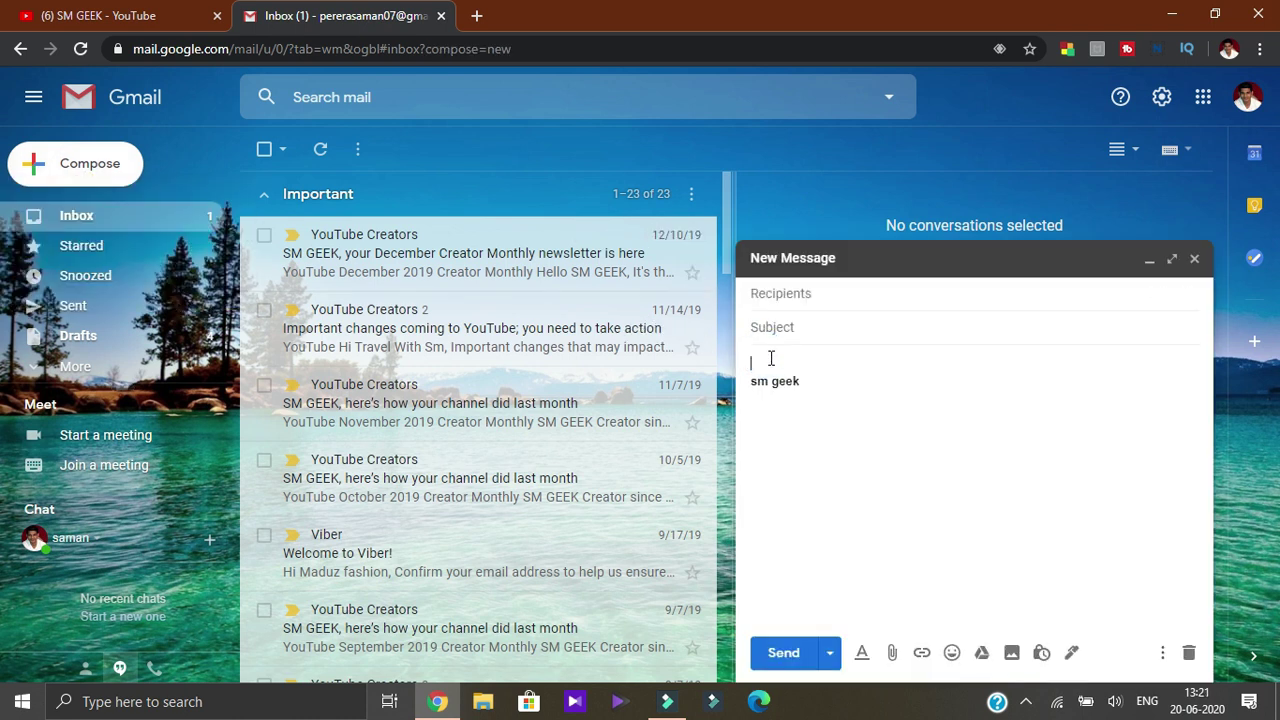
key("Return")
key("Return")
key("Return")
key("Return")
key("Return")
key("Return")
key("Return")
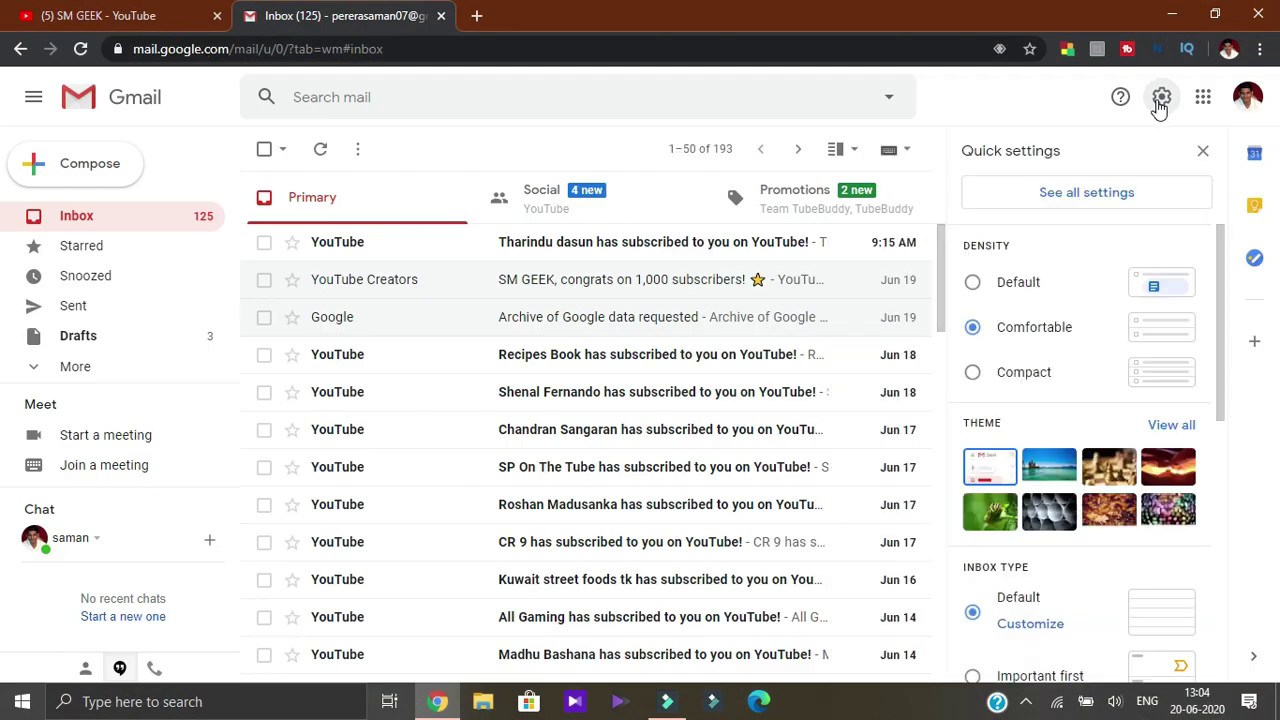
- Switch the inbox display density to Default and back to Comfortable in the quick settings
left_click(1163, 100)
left_click(1163, 100)
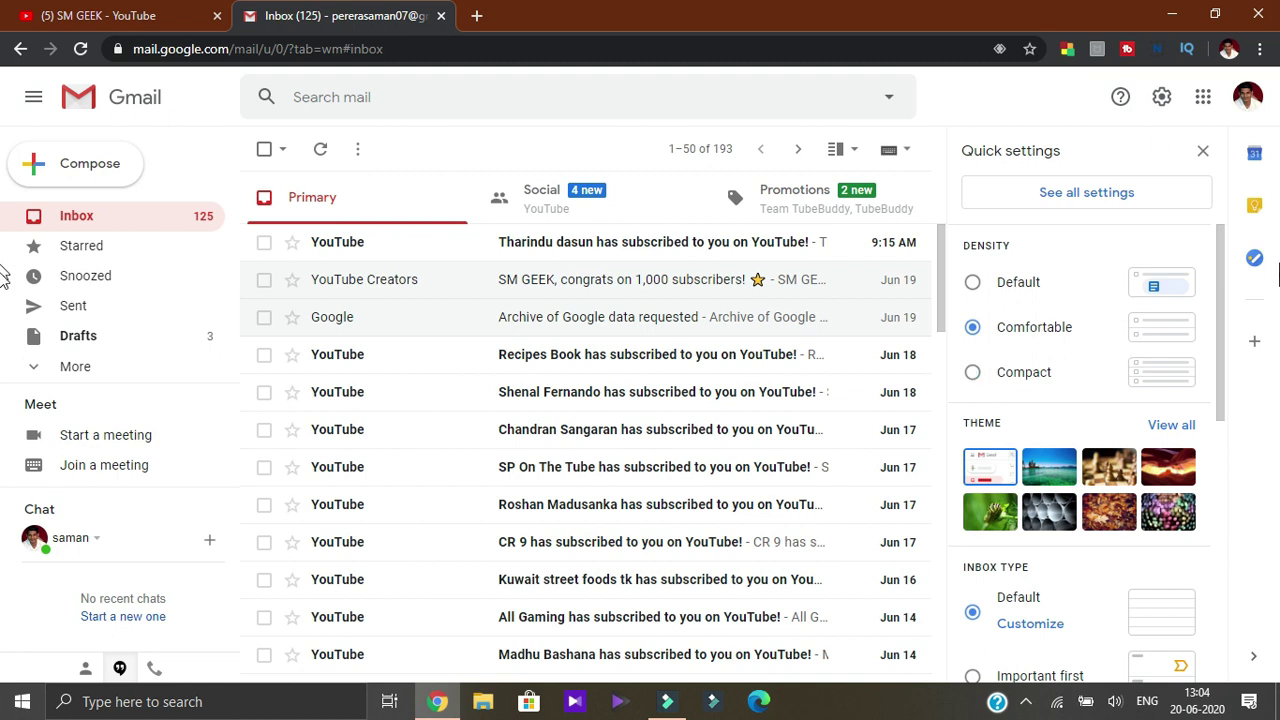
left_click(972, 282)
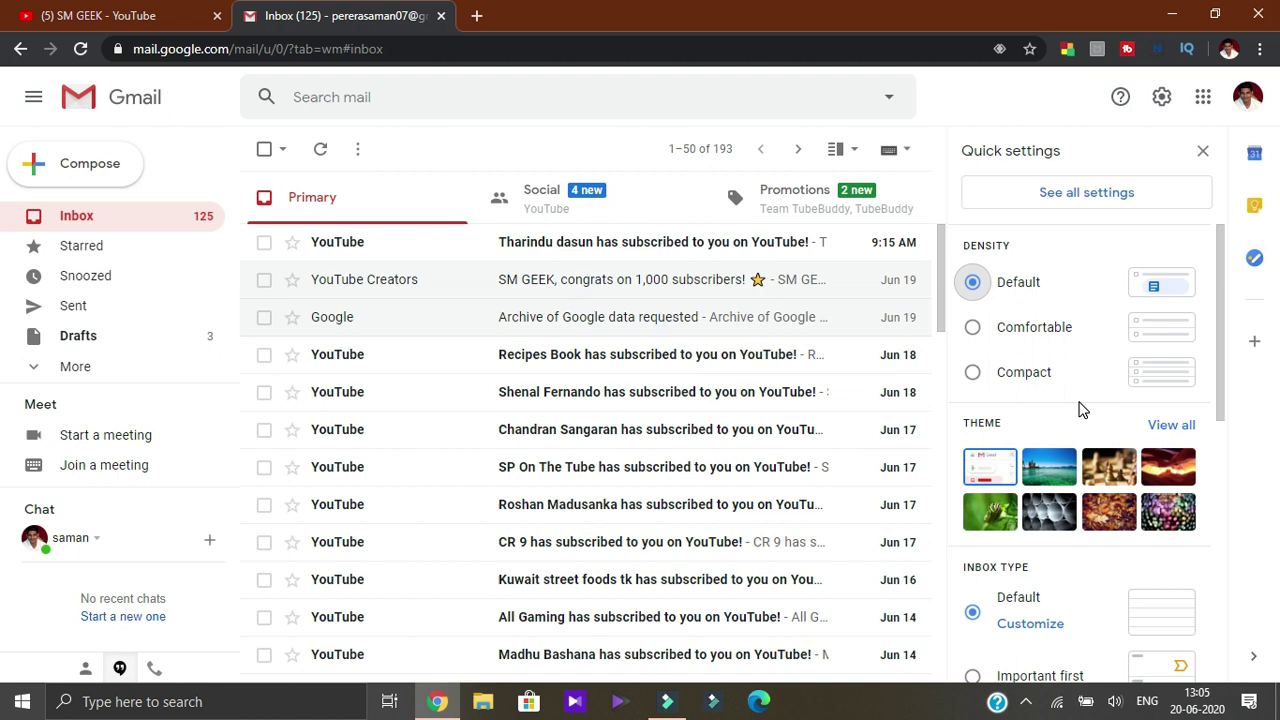
left_click(976, 330)
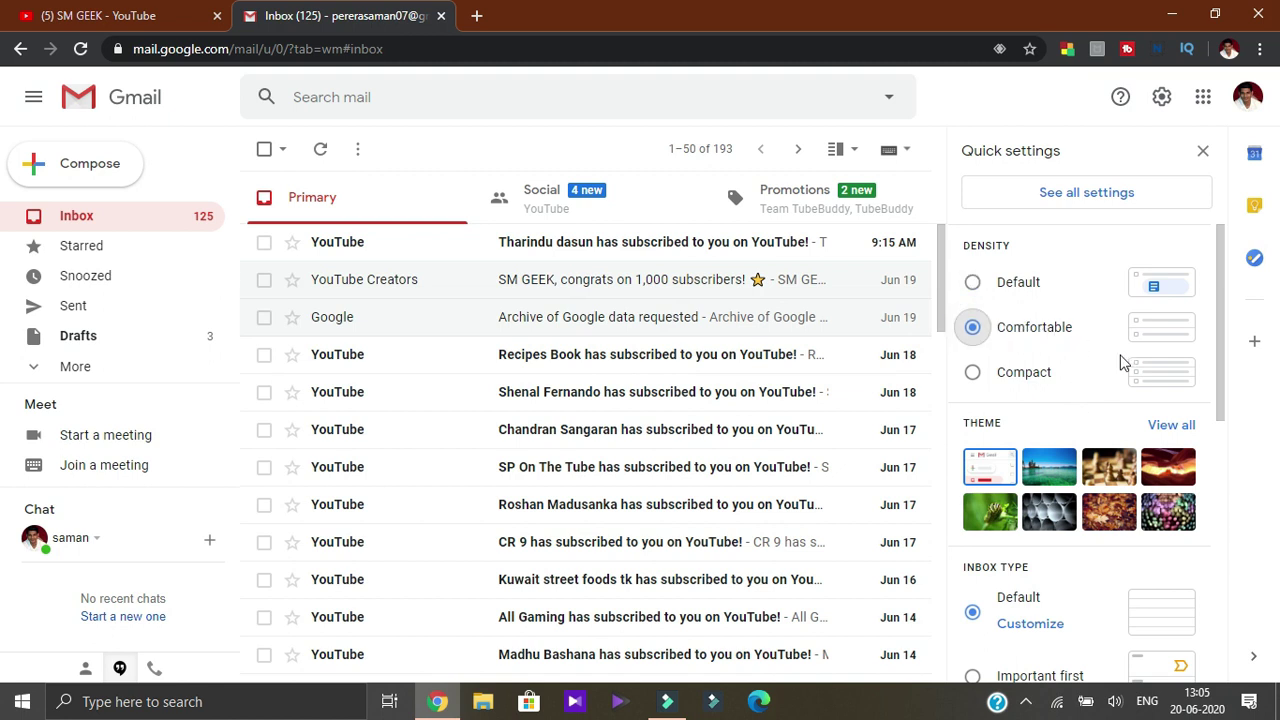
- Apply the lake theme from the quick settings and browse the full gallery of available themes
scroll(1123, 363, "down", 3)
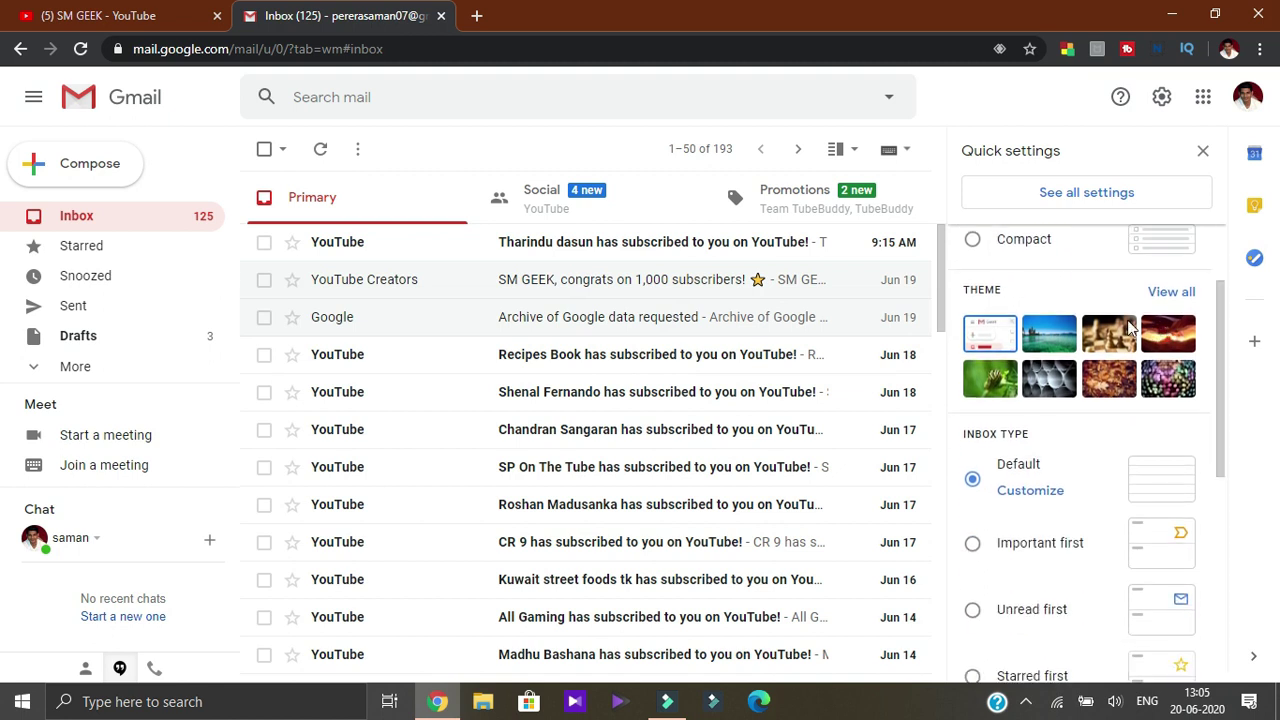
left_click(988, 340)
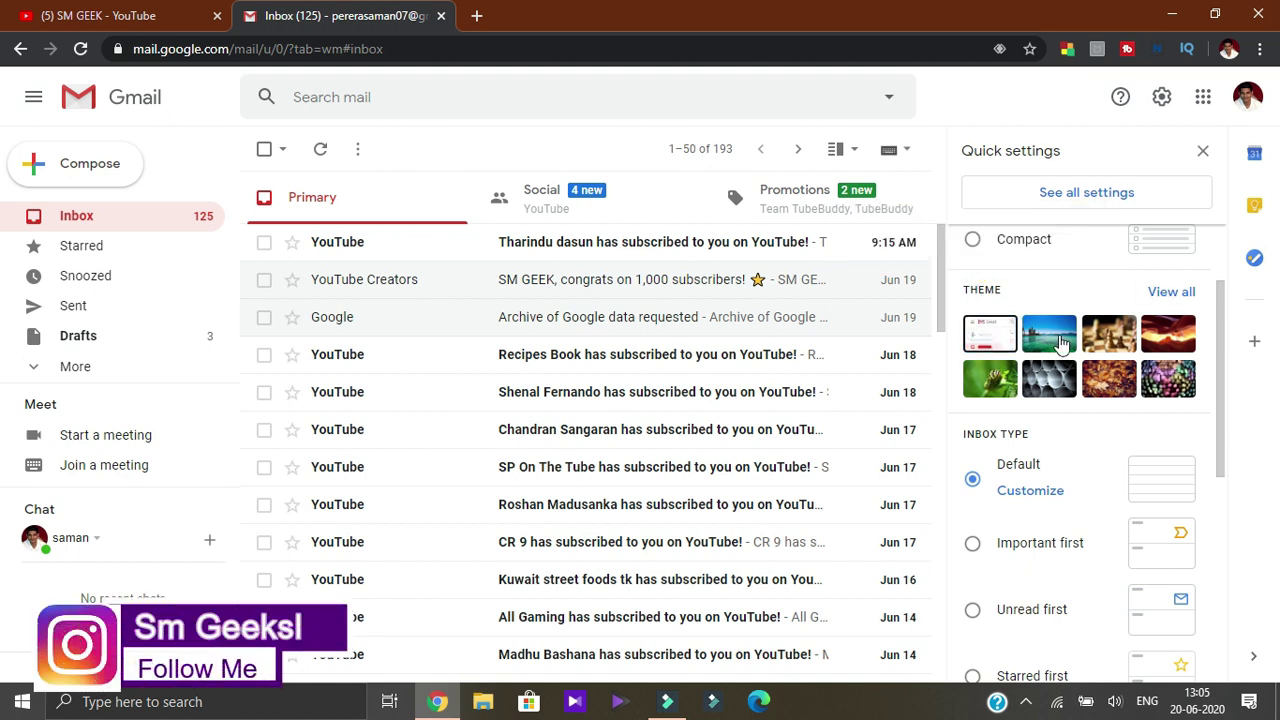
left_click(1168, 293)
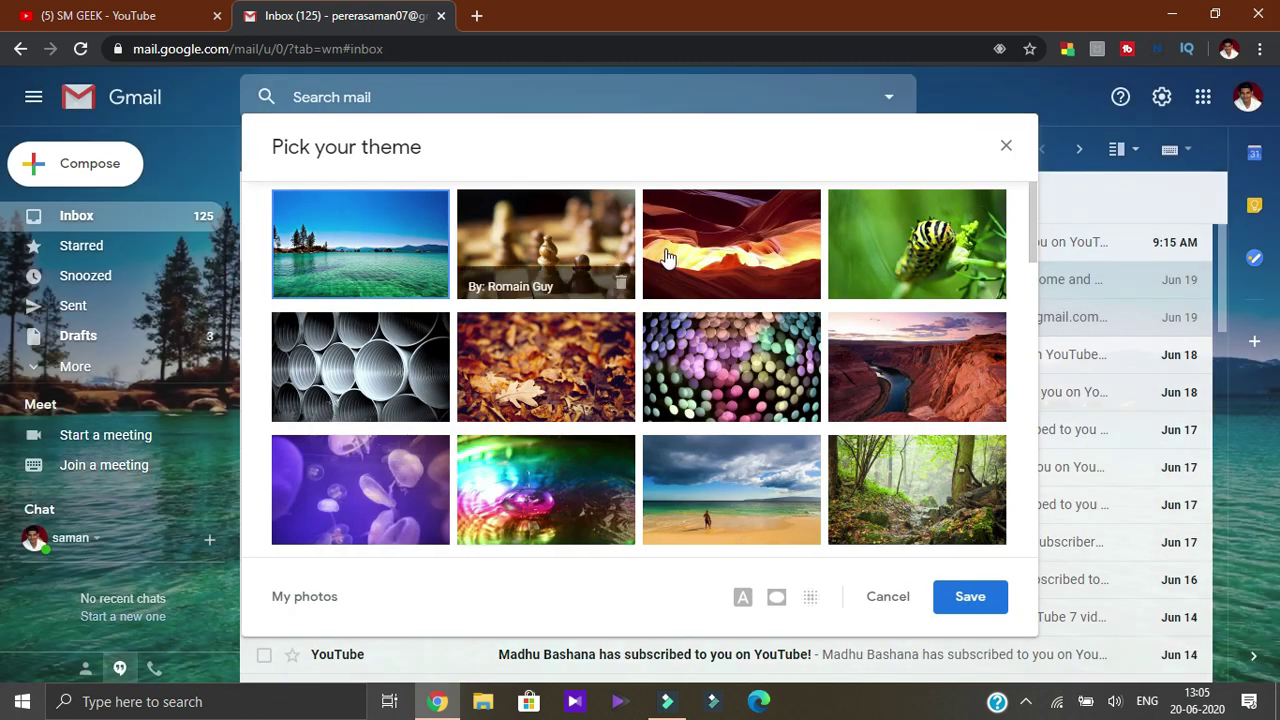
scroll(797, 345, "down", 1)
scroll(797, 345, "down", 9)
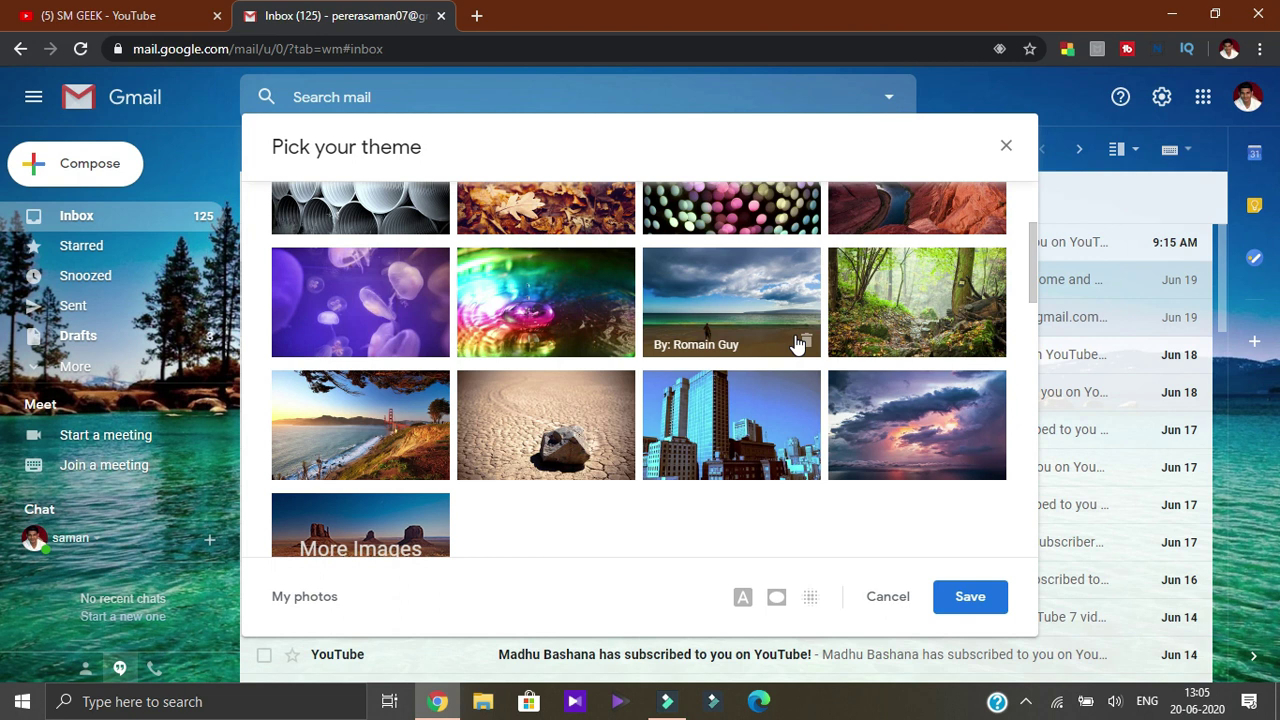
scroll(794, 343, "down", 5)
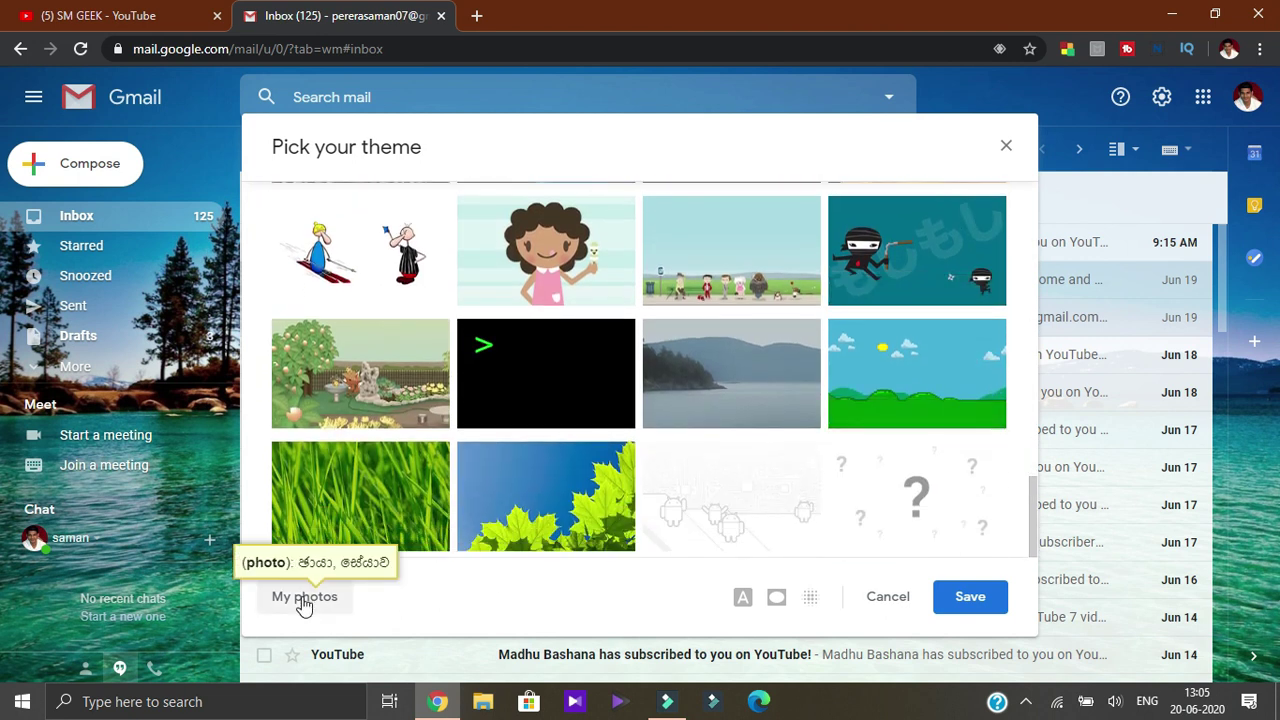
- Look through the My photos, Recently selected and Featured background image collections and leave without selecting an image
left_click(304, 597)
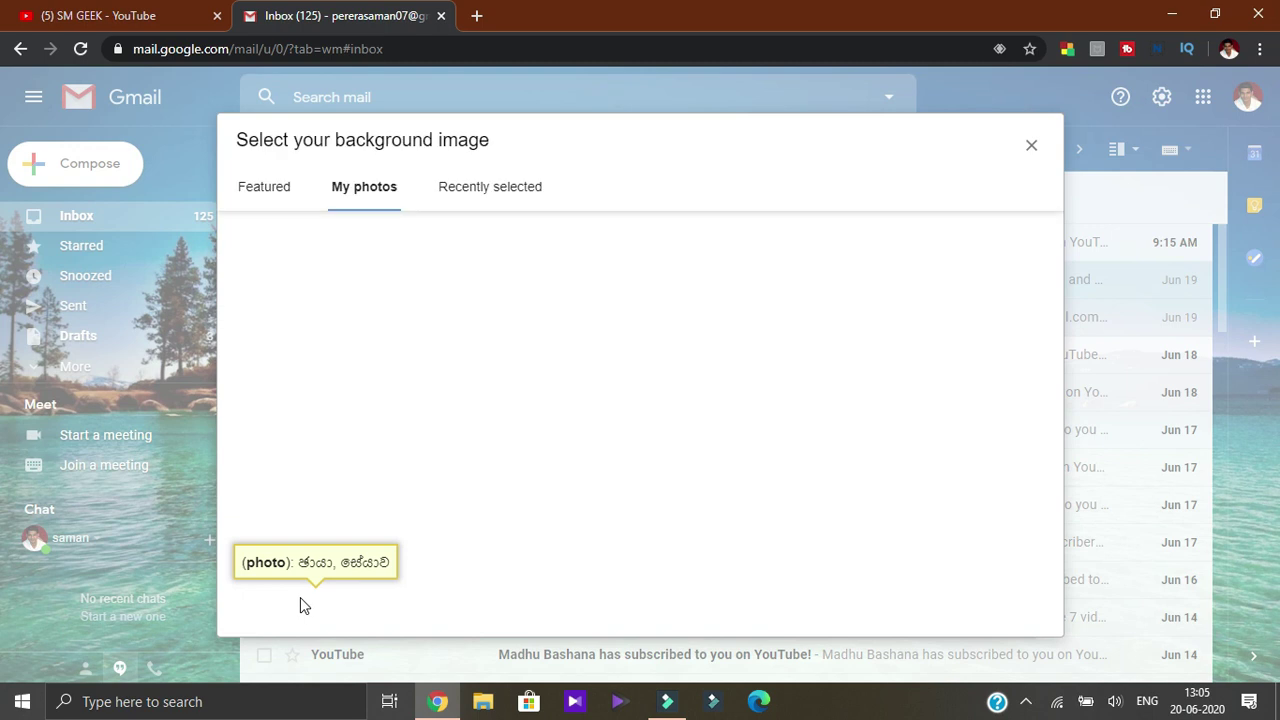
left_click(480, 190)
left_click(385, 190)
left_click(270, 188)
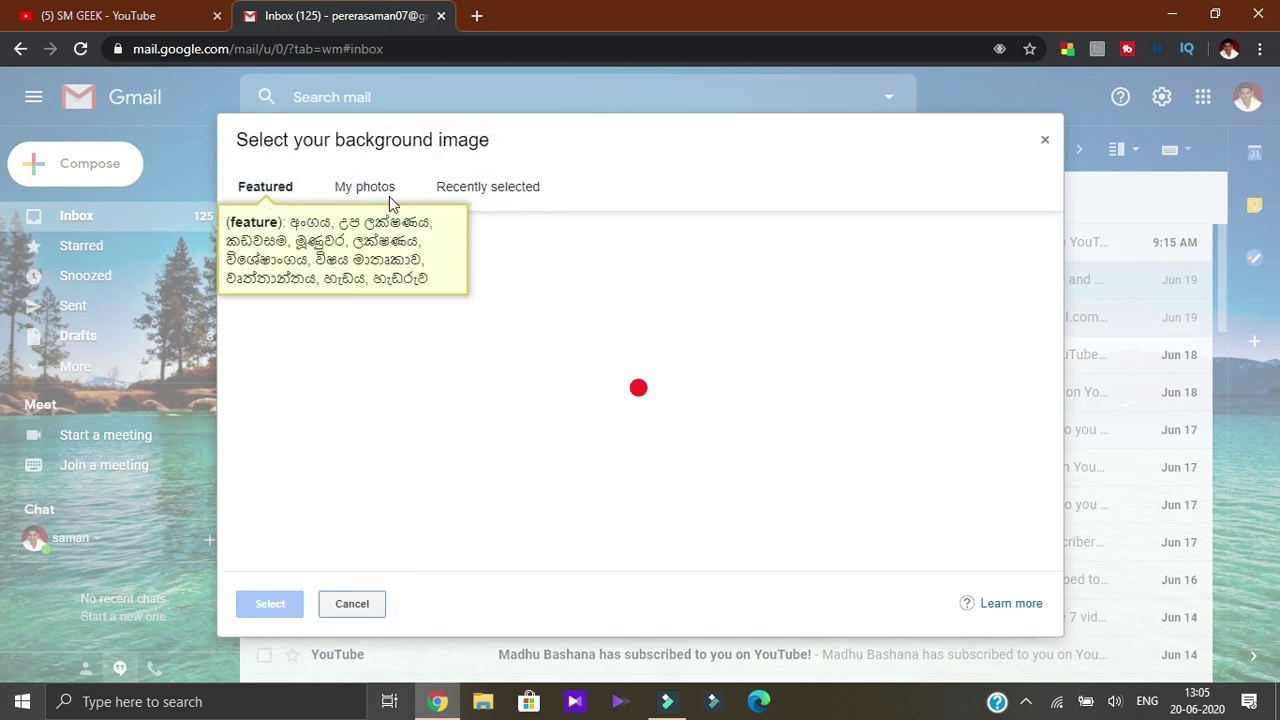
scroll(423, 337, "down", 5)
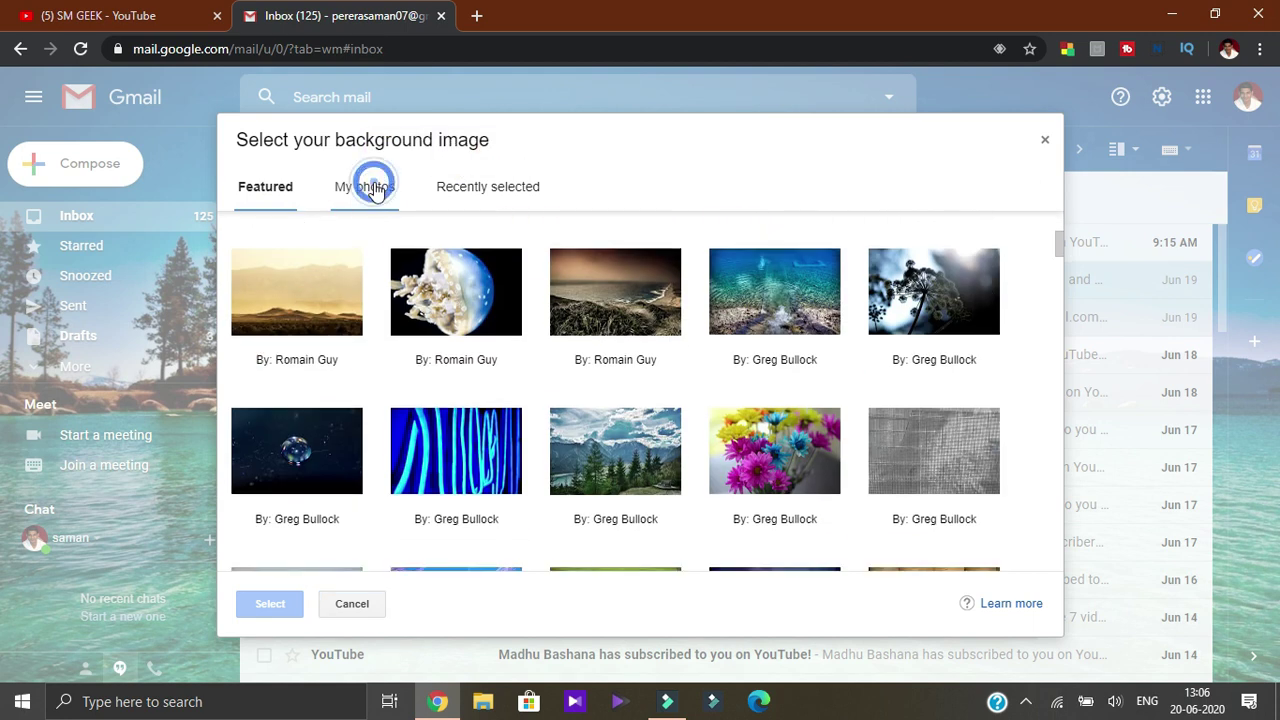
left_click(366, 186)
left_click(1045, 148)
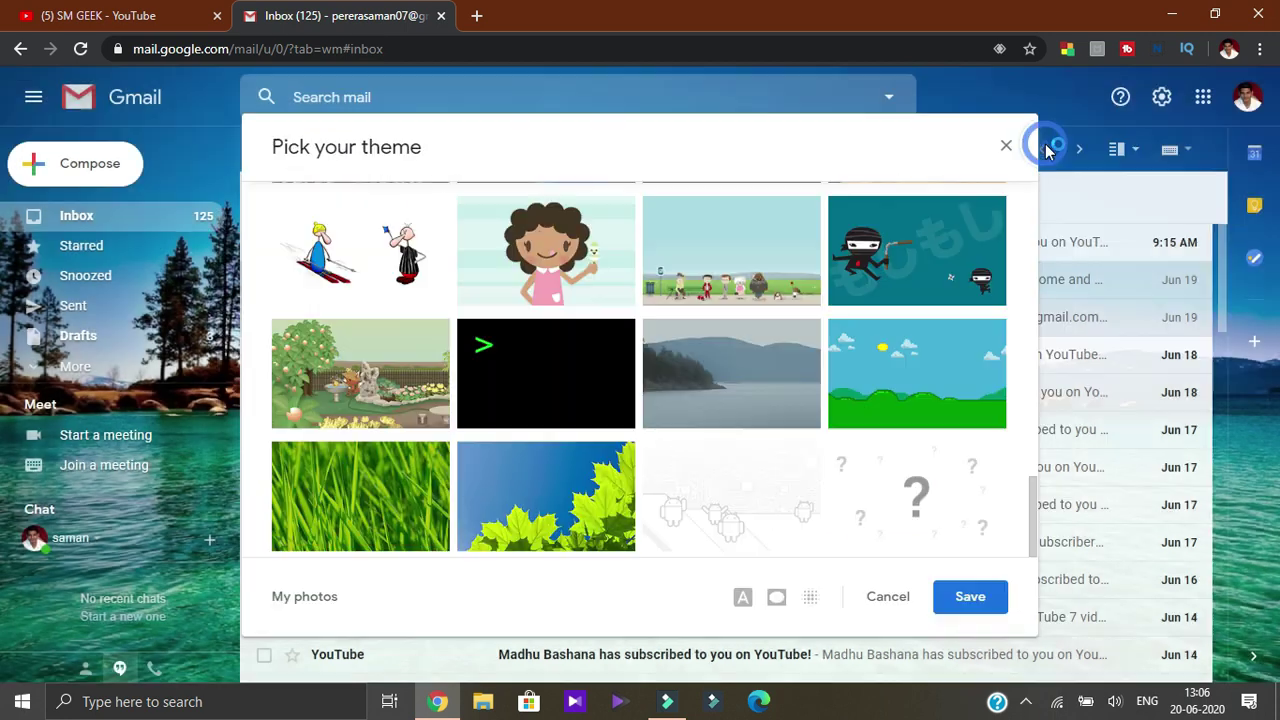
- Choose the Lake Tahoe image as the mailbox theme and save it
scroll(560, 380, "up", 4)
scroll(746, 297, "up", 15)
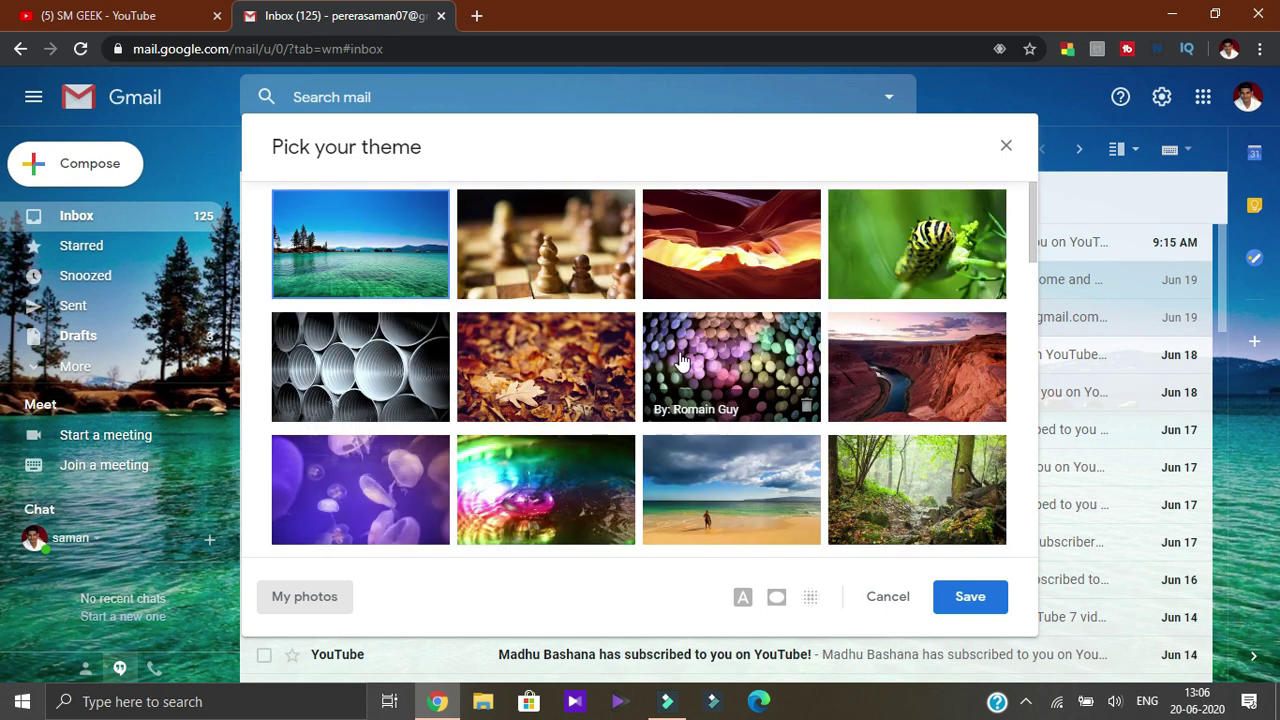
left_click(343, 262)
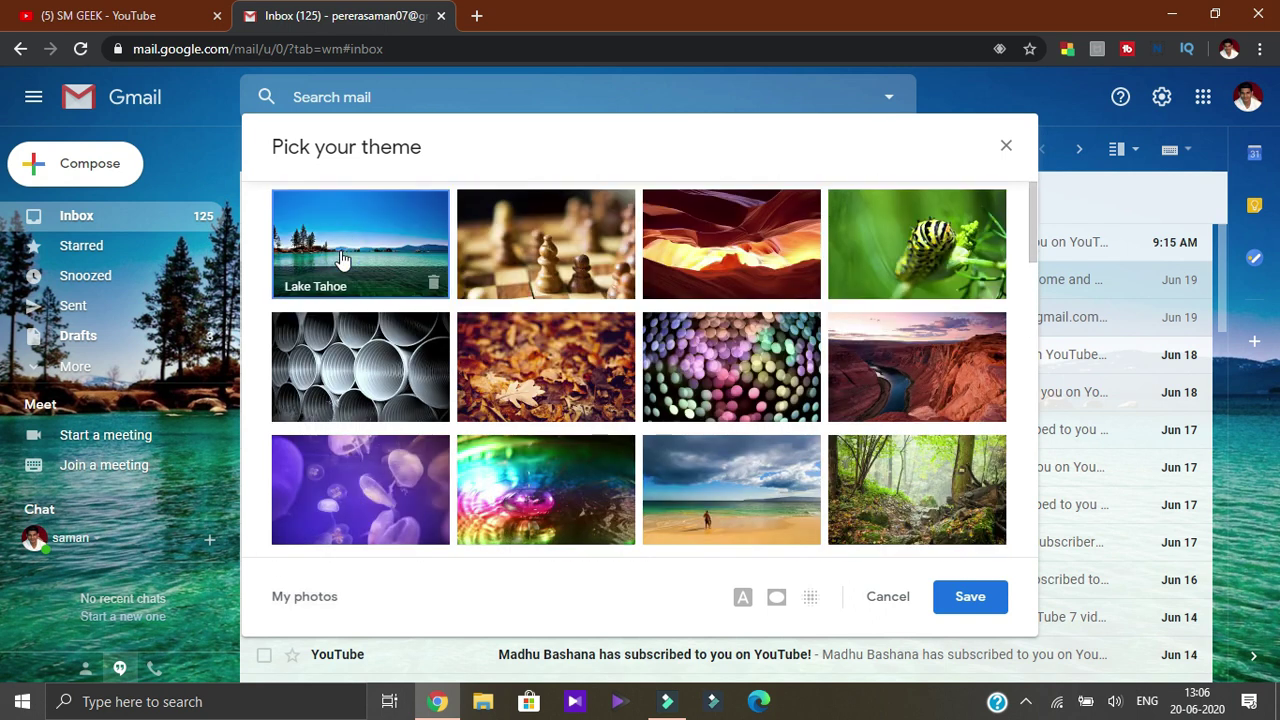
left_click(968, 606)
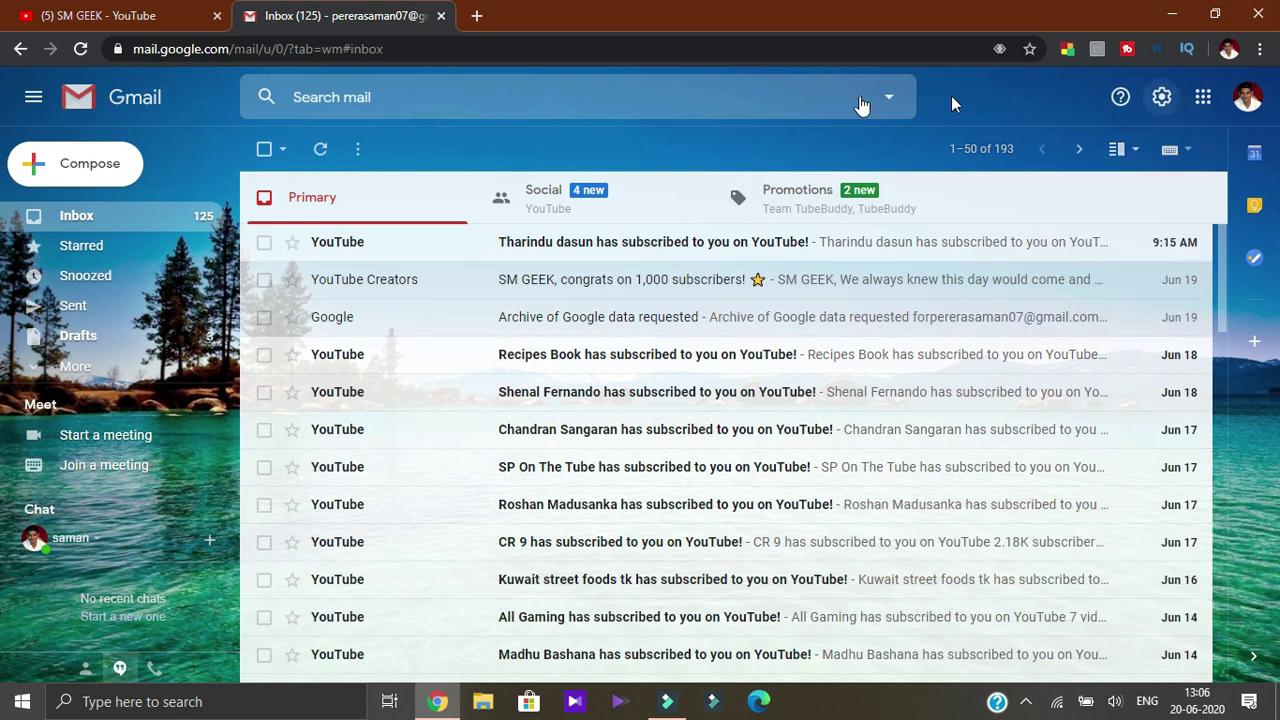
- Look through the inbox type options in the quick settings and set the inbox type to Important first
left_click(1162, 98)
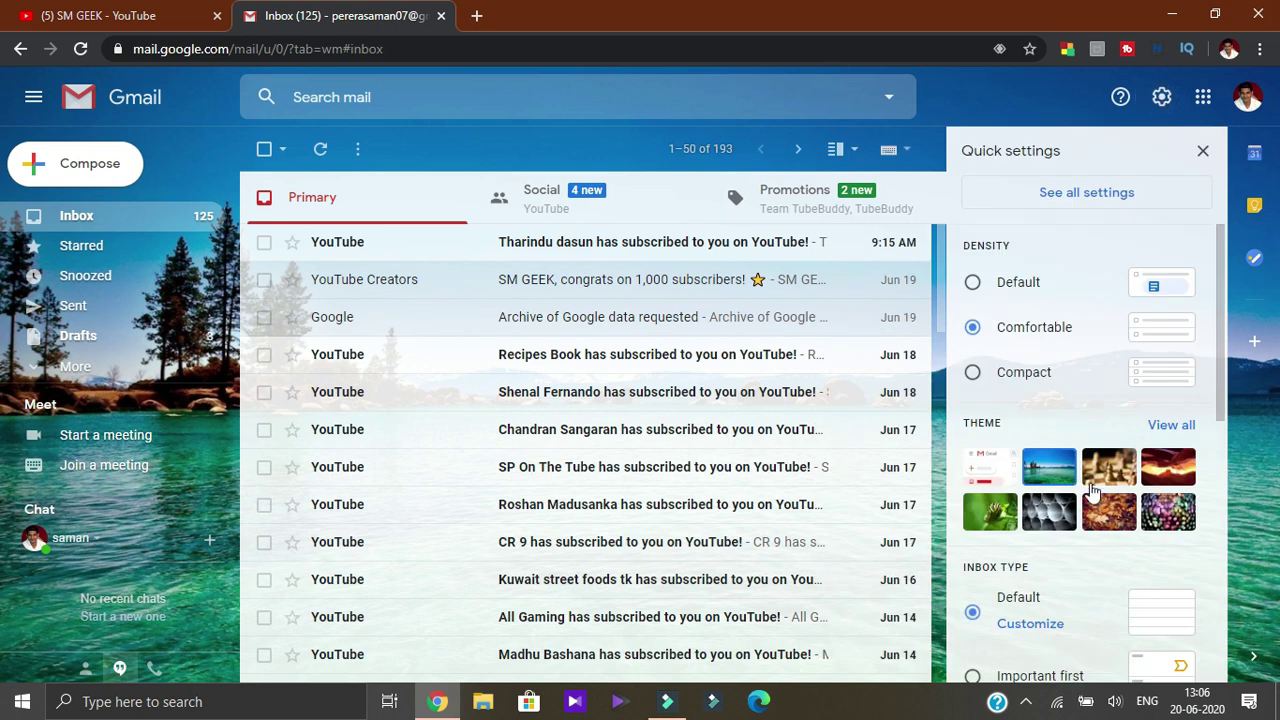
scroll(1092, 491, "down", 1)
scroll(1090, 484, "down", 1)
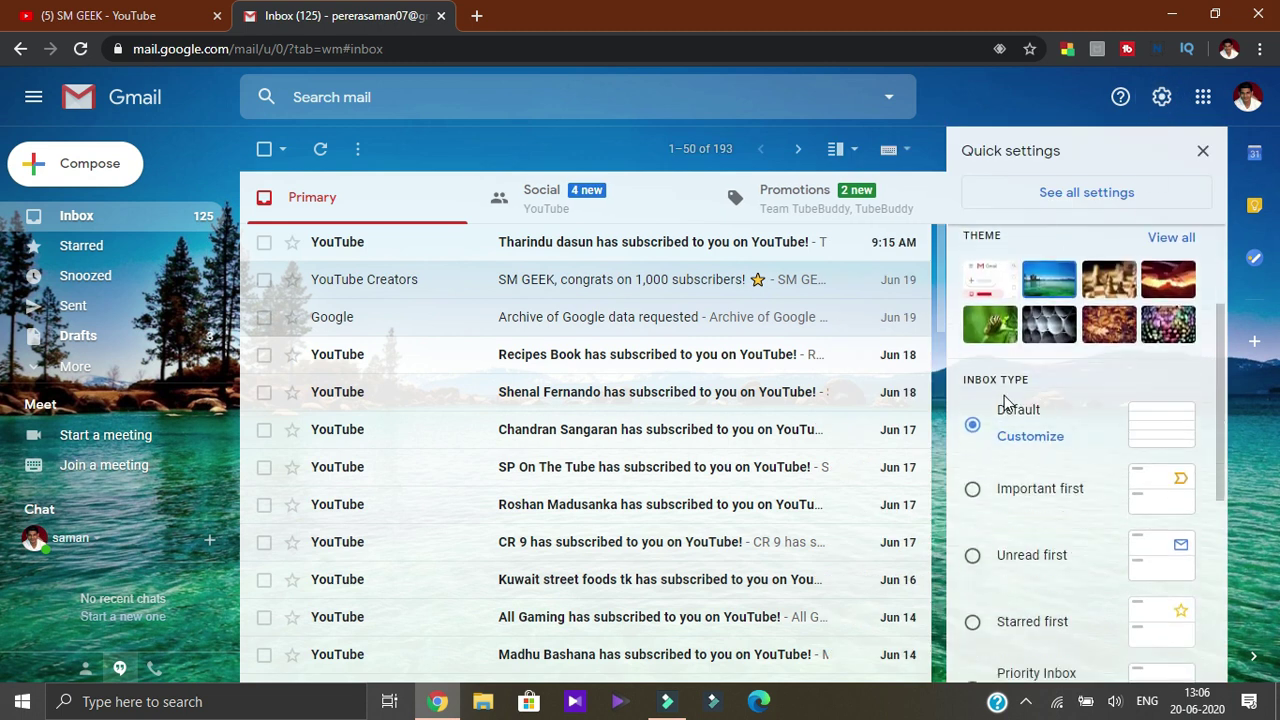
scroll(1040, 480, "down", 1)
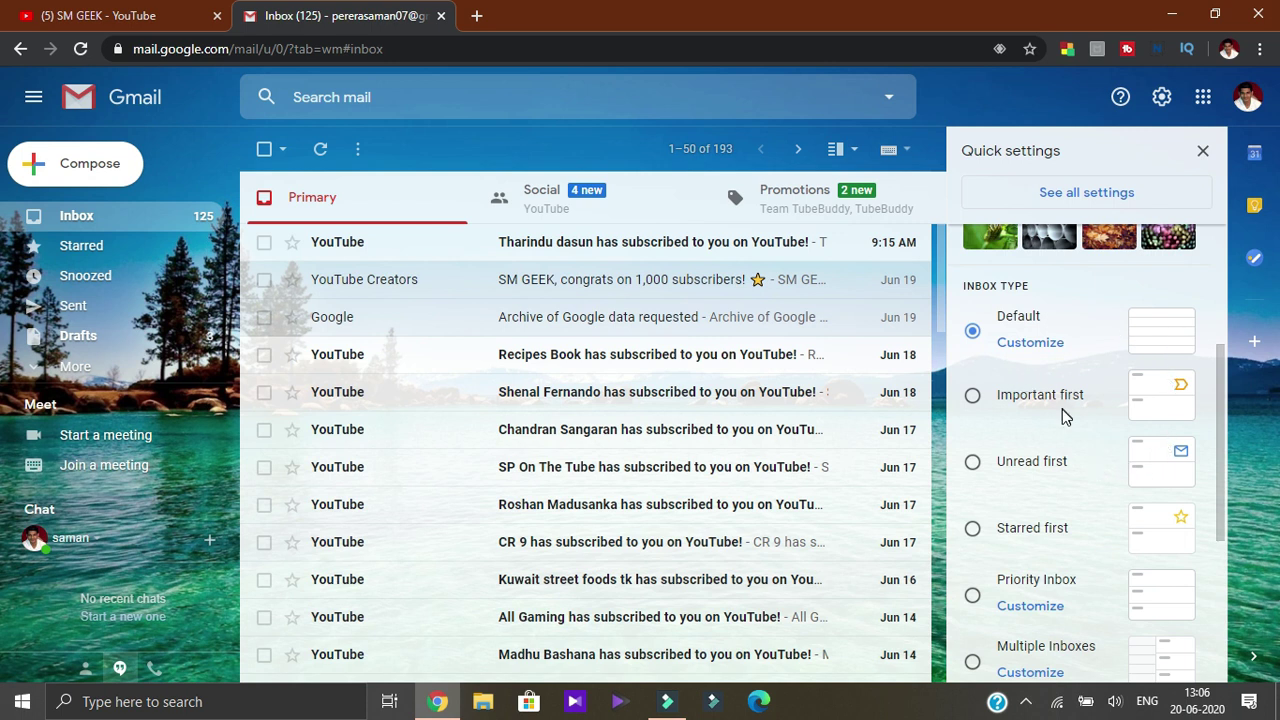
scroll(1050, 481, "down", 1)
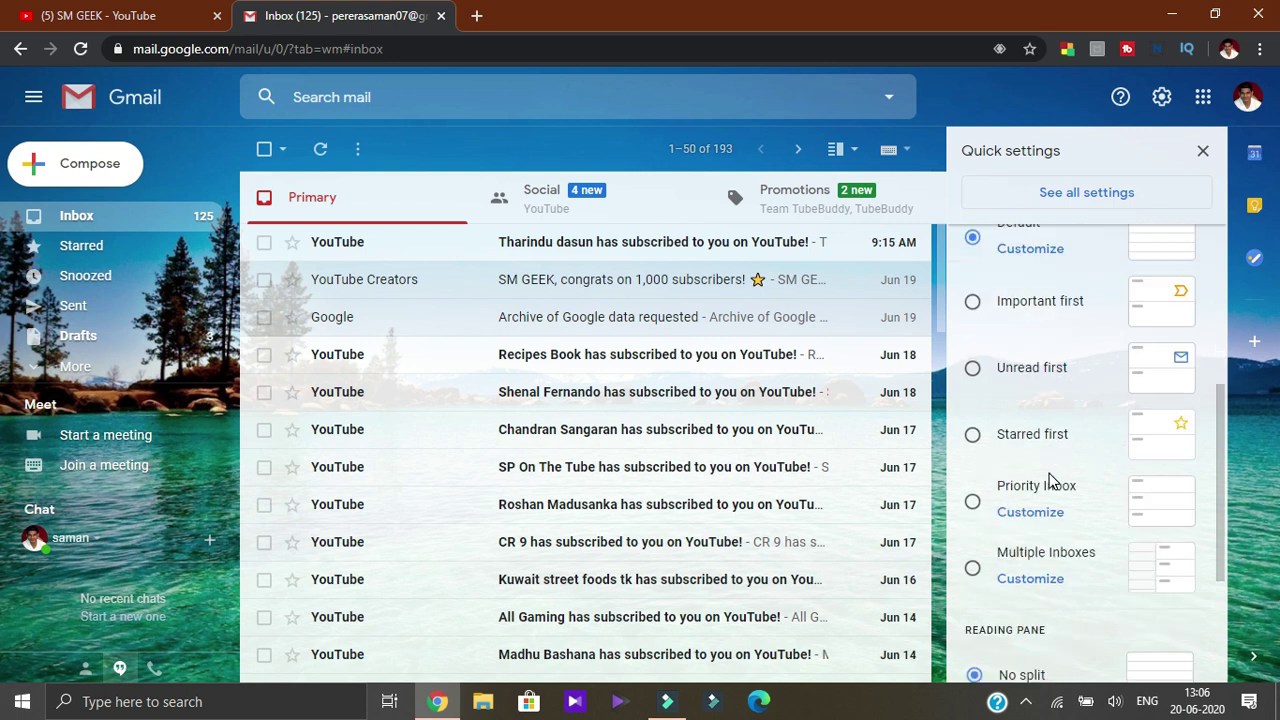
scroll(1050, 481, "down", 1)
scroll(1050, 481, "up", 2)
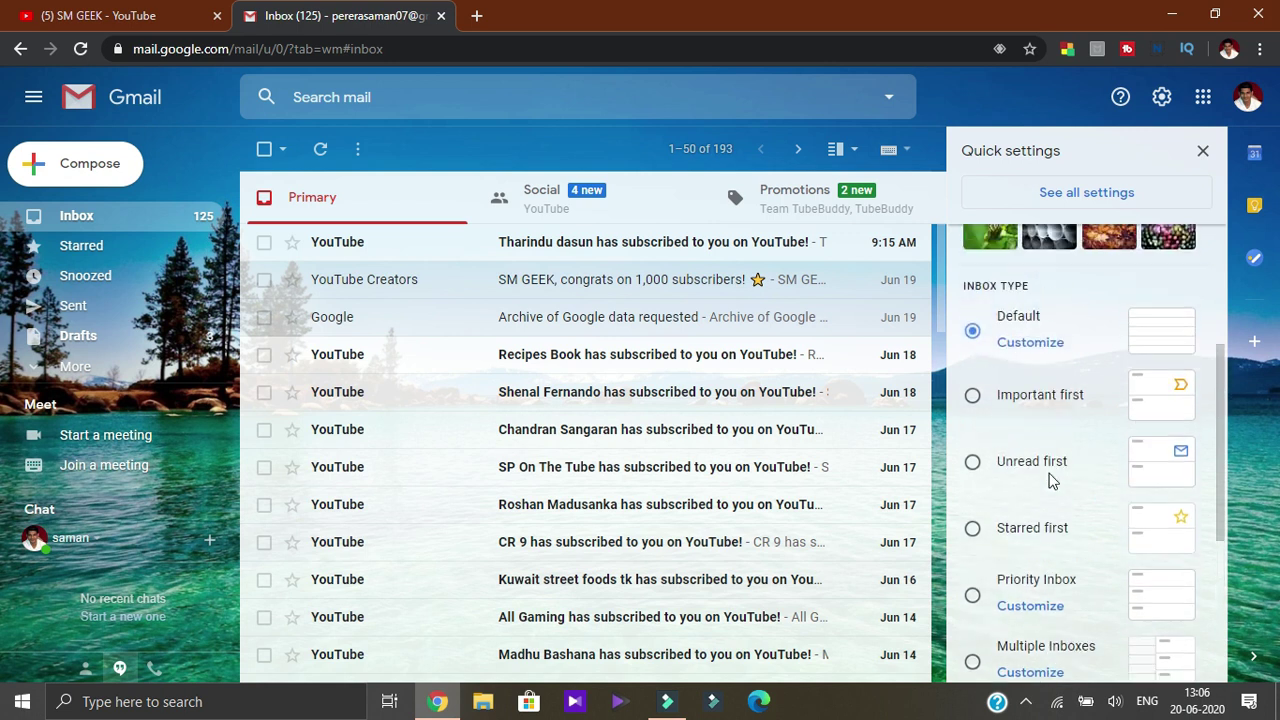
left_click(972, 397)
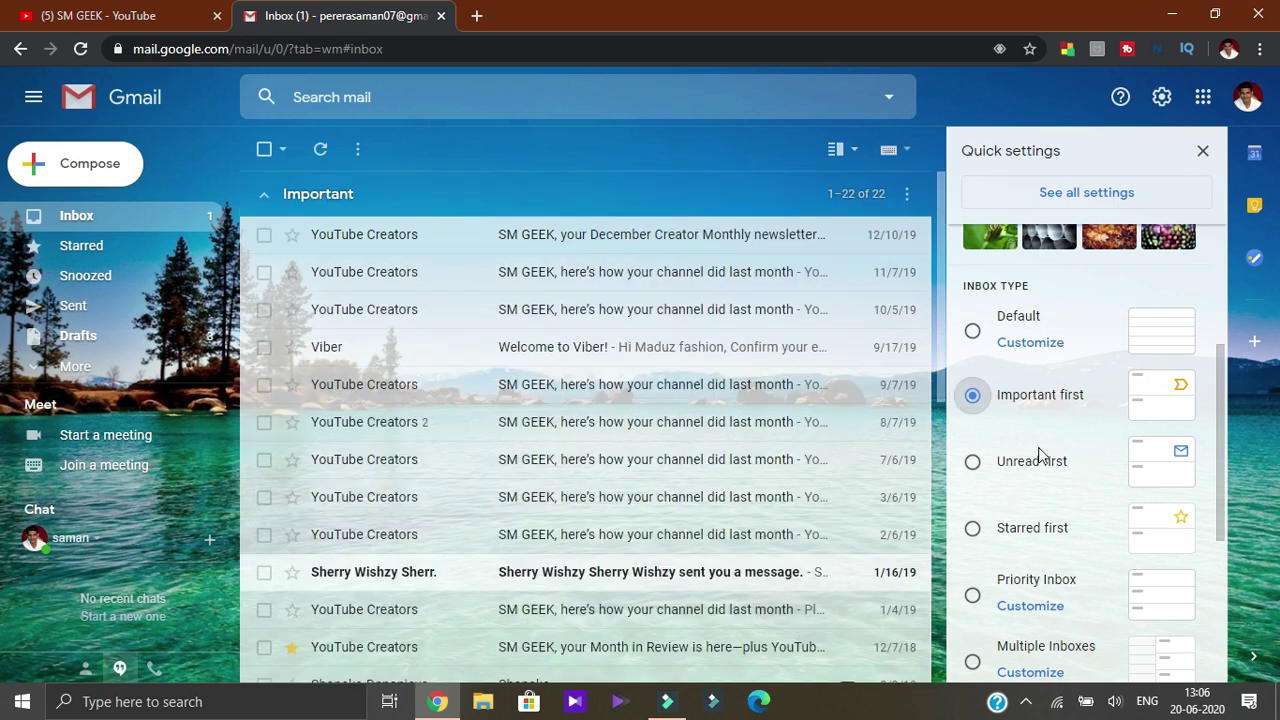
- Set the reading pane to Right of inbox in the quick settings
scroll(1040, 455, "down", 3)
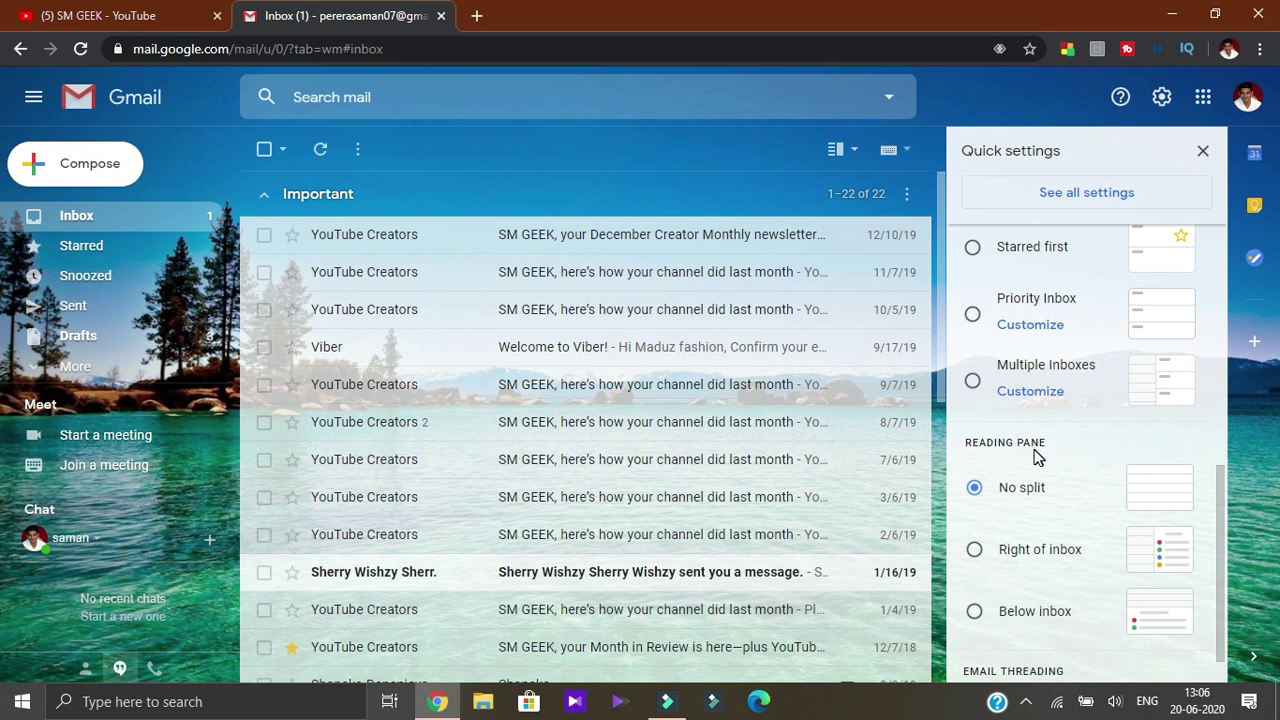
scroll(1083, 428, "down", 1)
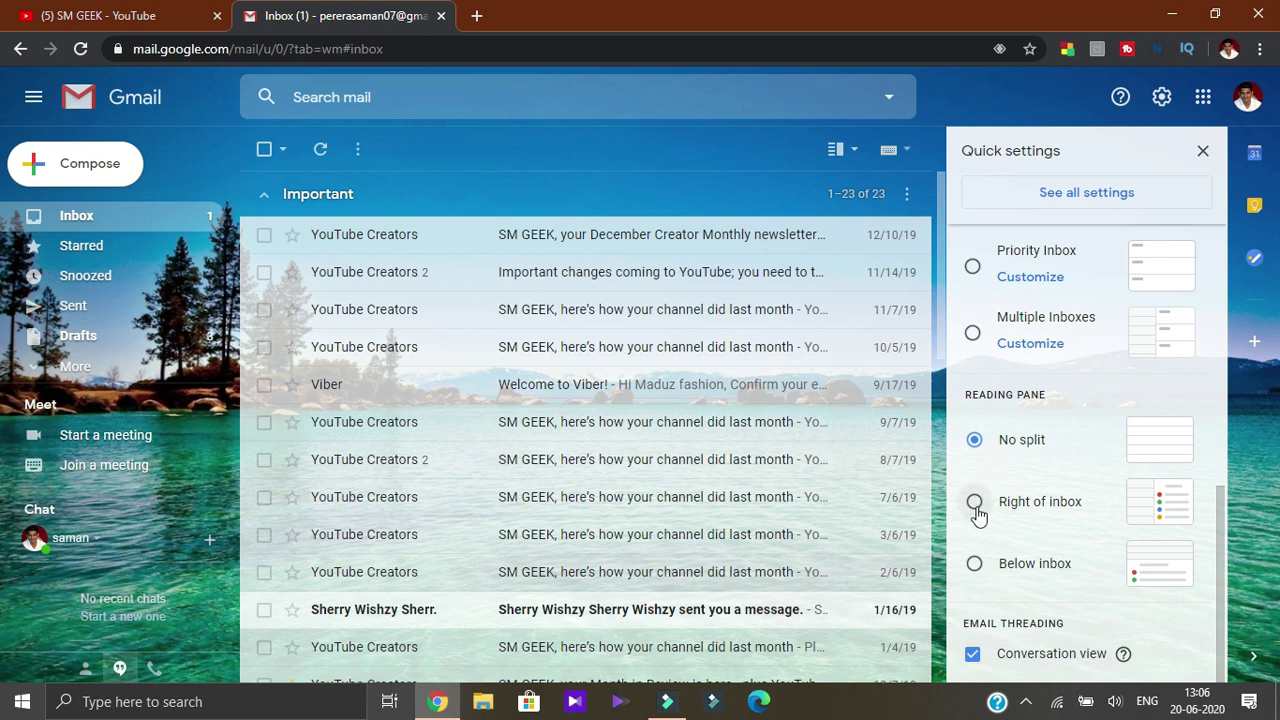
left_click(977, 502)
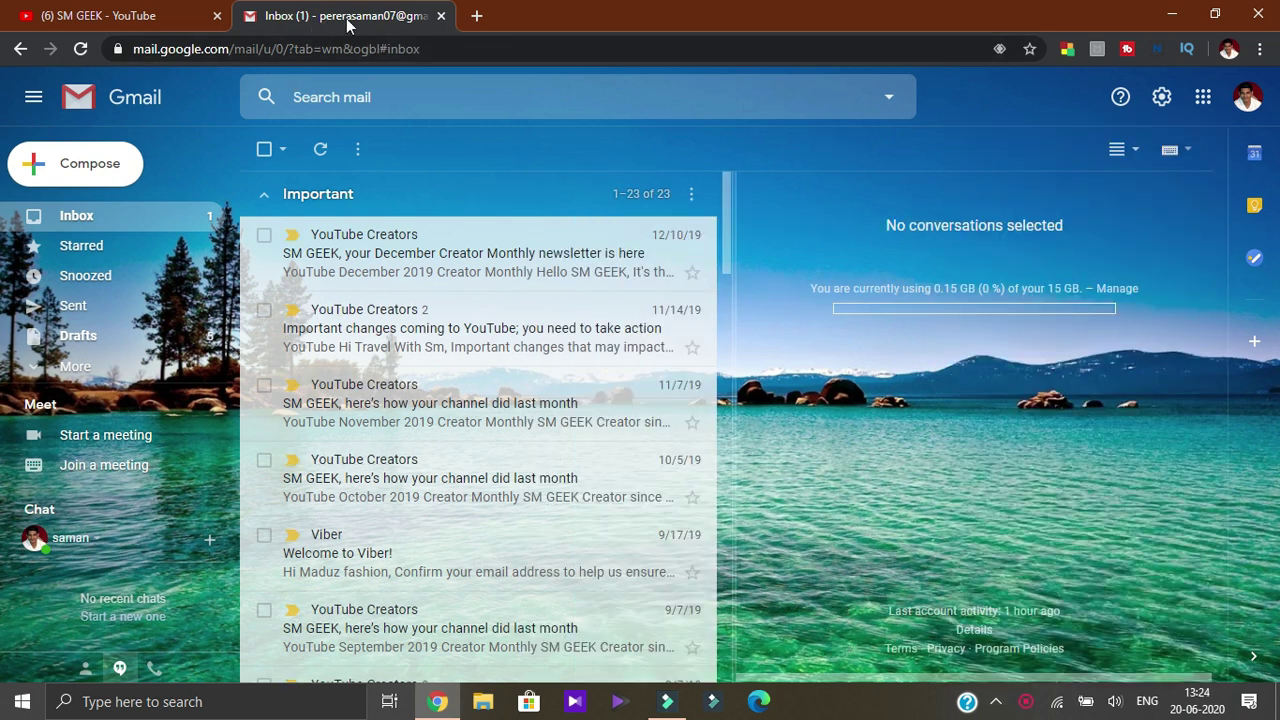
- Set the default text style to Large size with a dark blue text color in the general settings and save the changes
left_click(1162, 97)
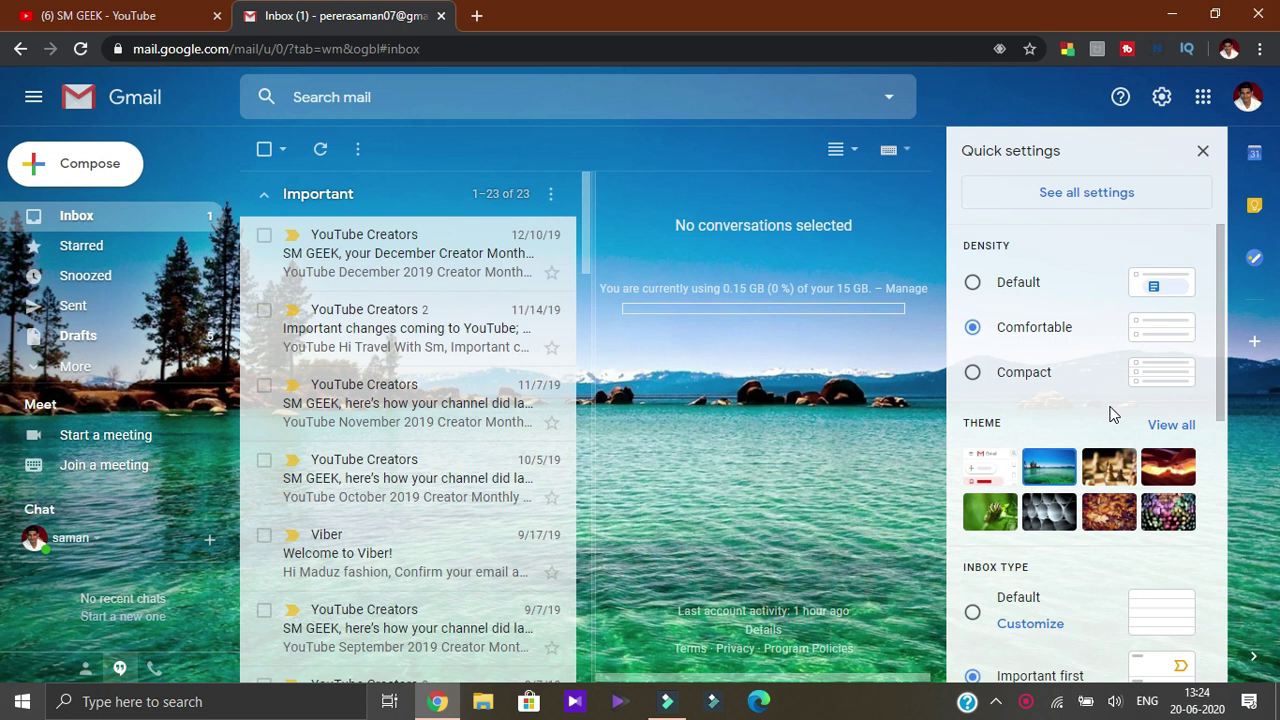
left_click(1074, 204)
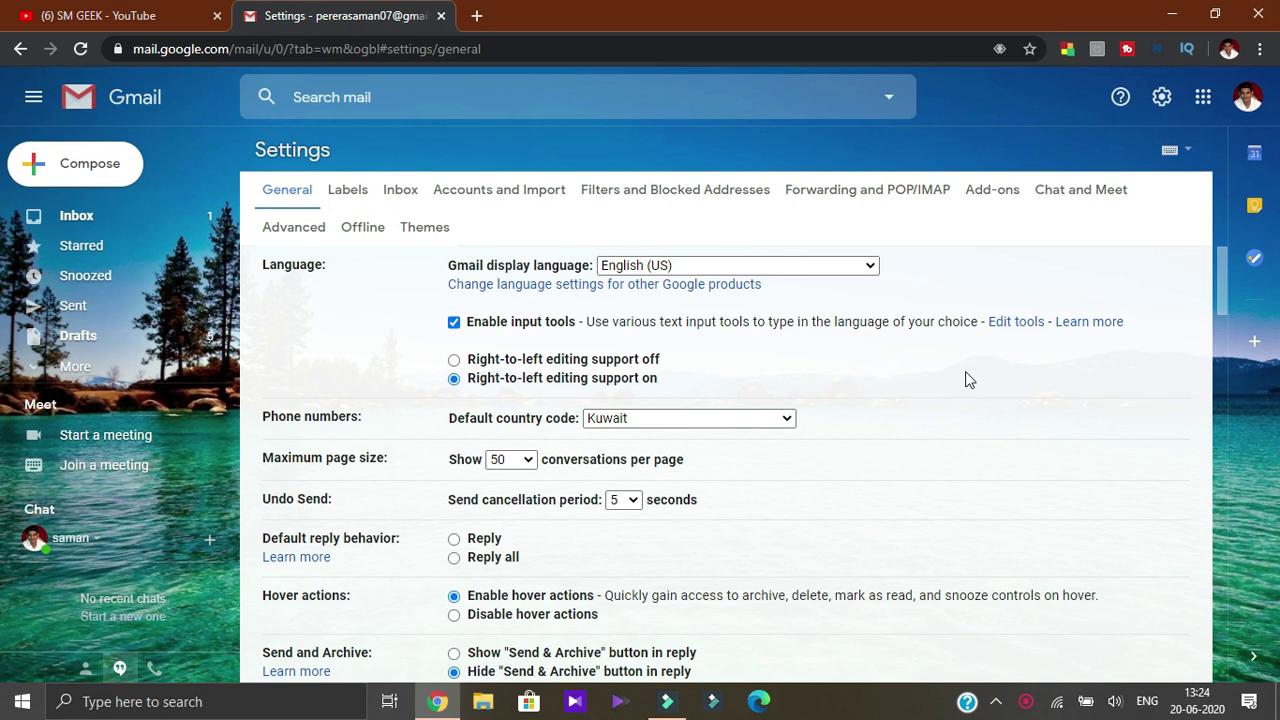
scroll(965, 372, "down", 3)
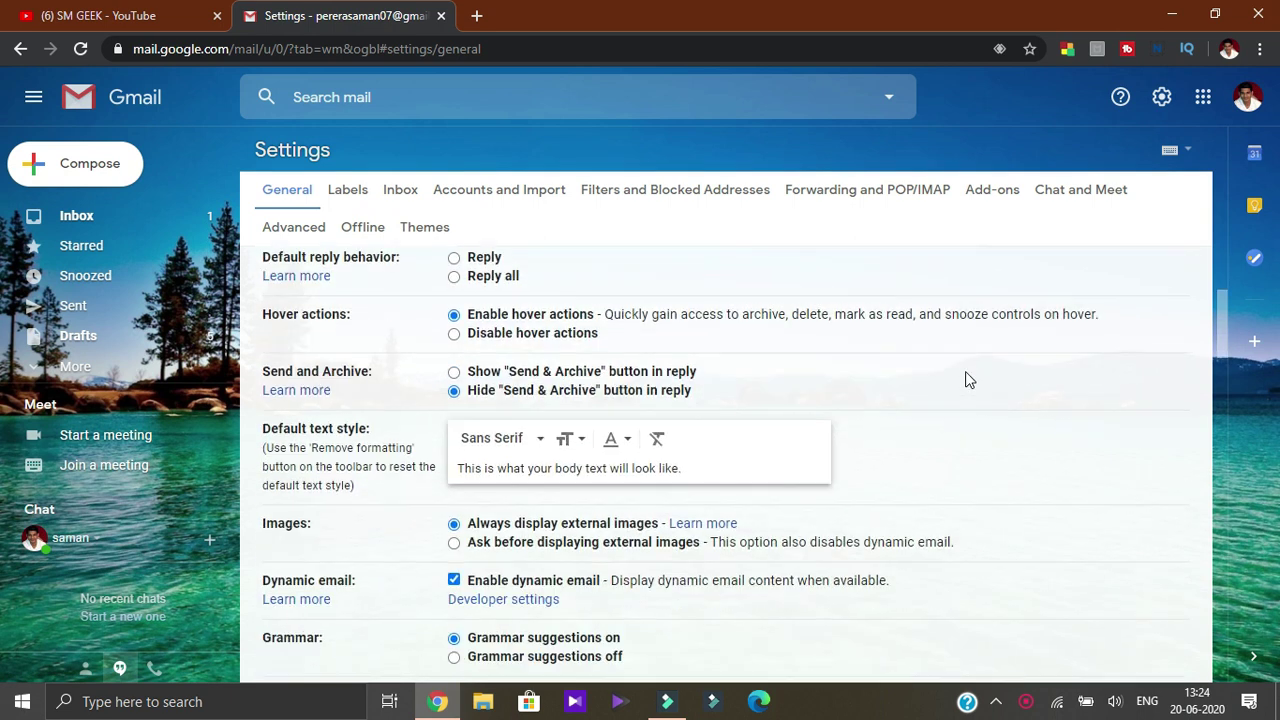
scroll(967, 379, "down", 1)
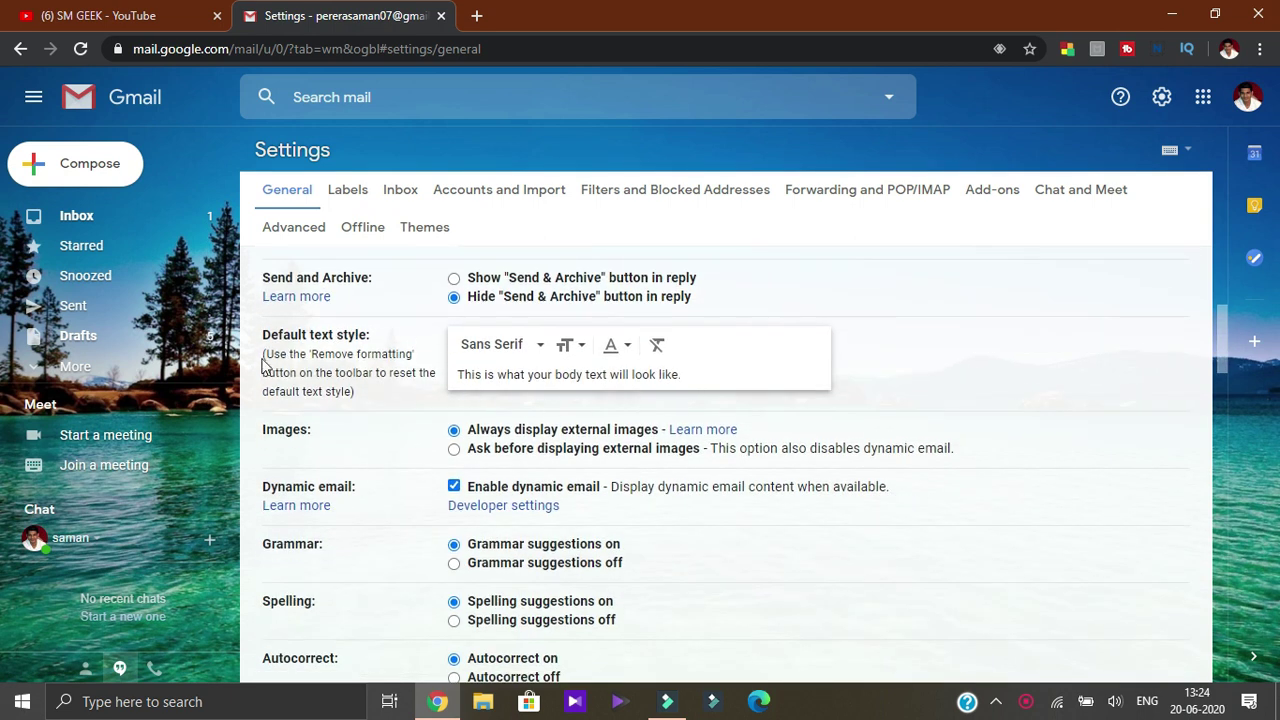
left_click(572, 345)
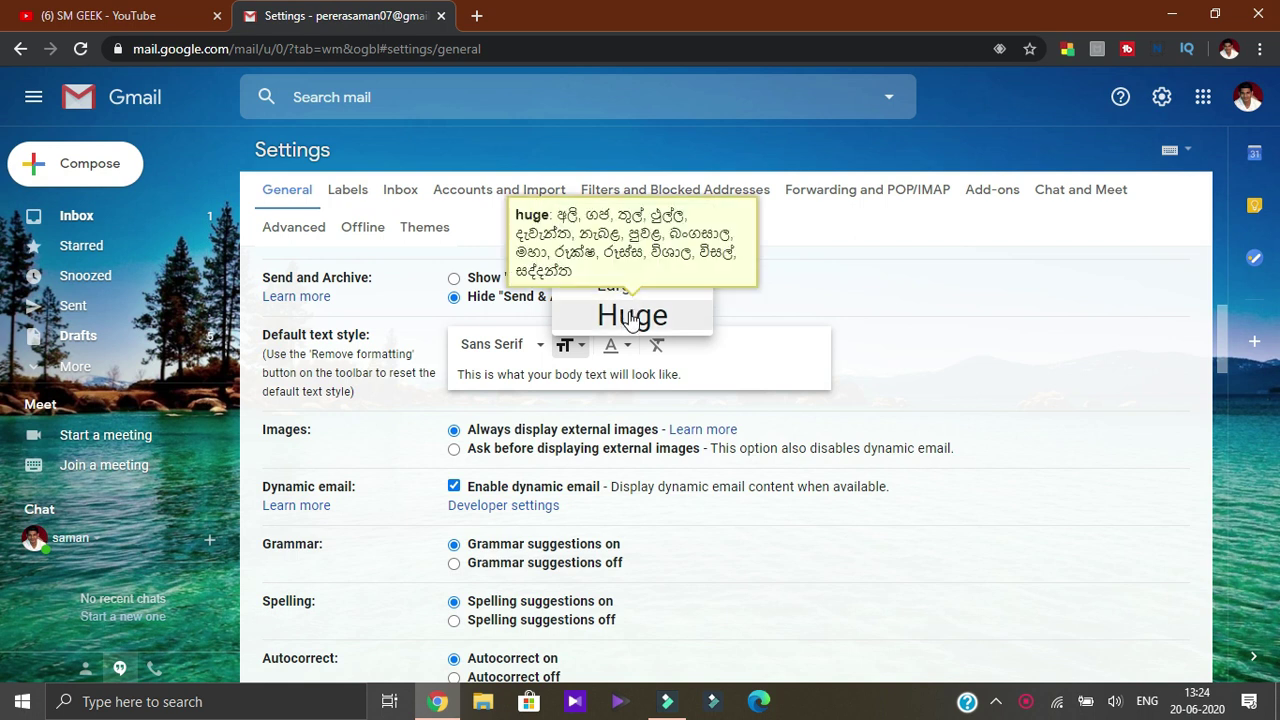
left_click(728, 365)
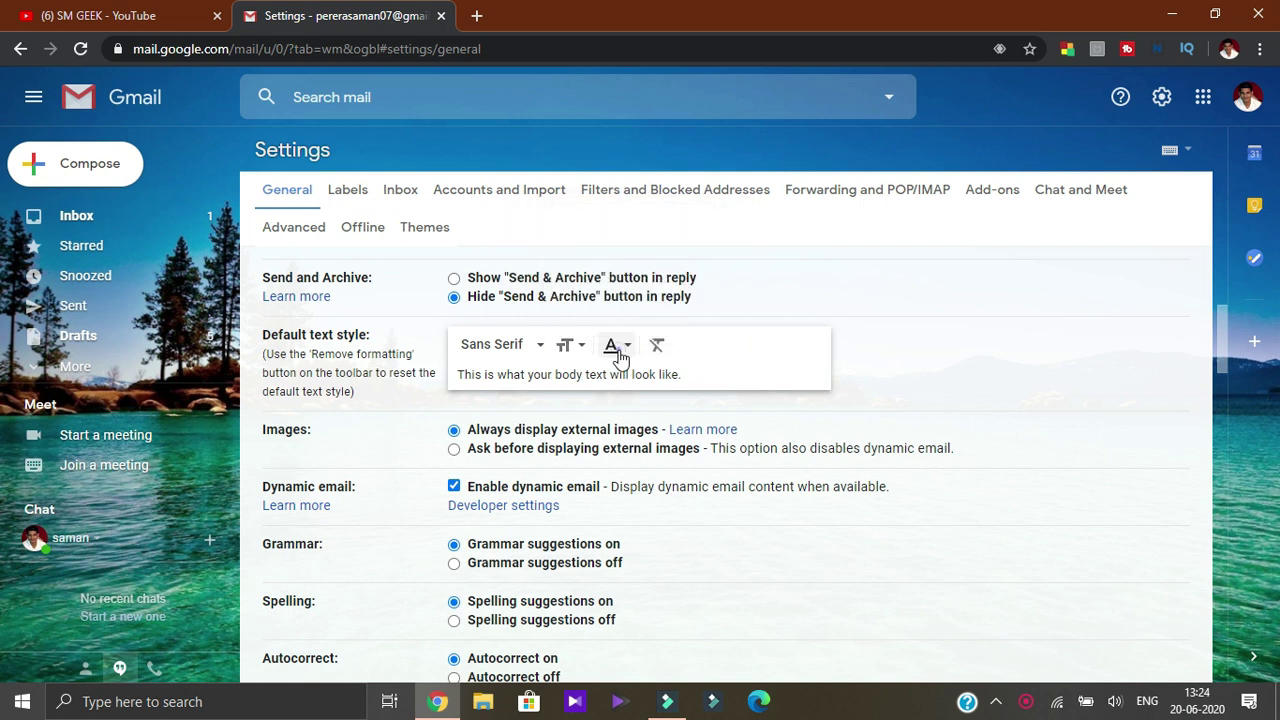
left_click(618, 350)
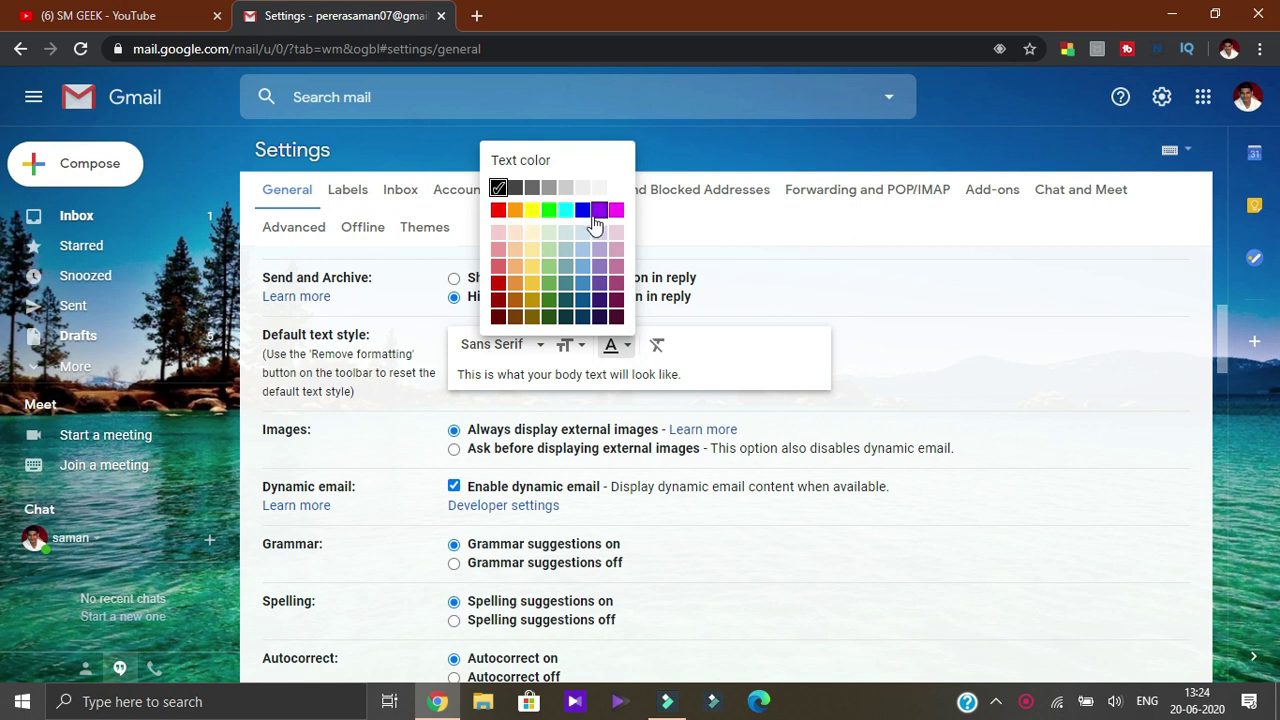
left_click(714, 360)
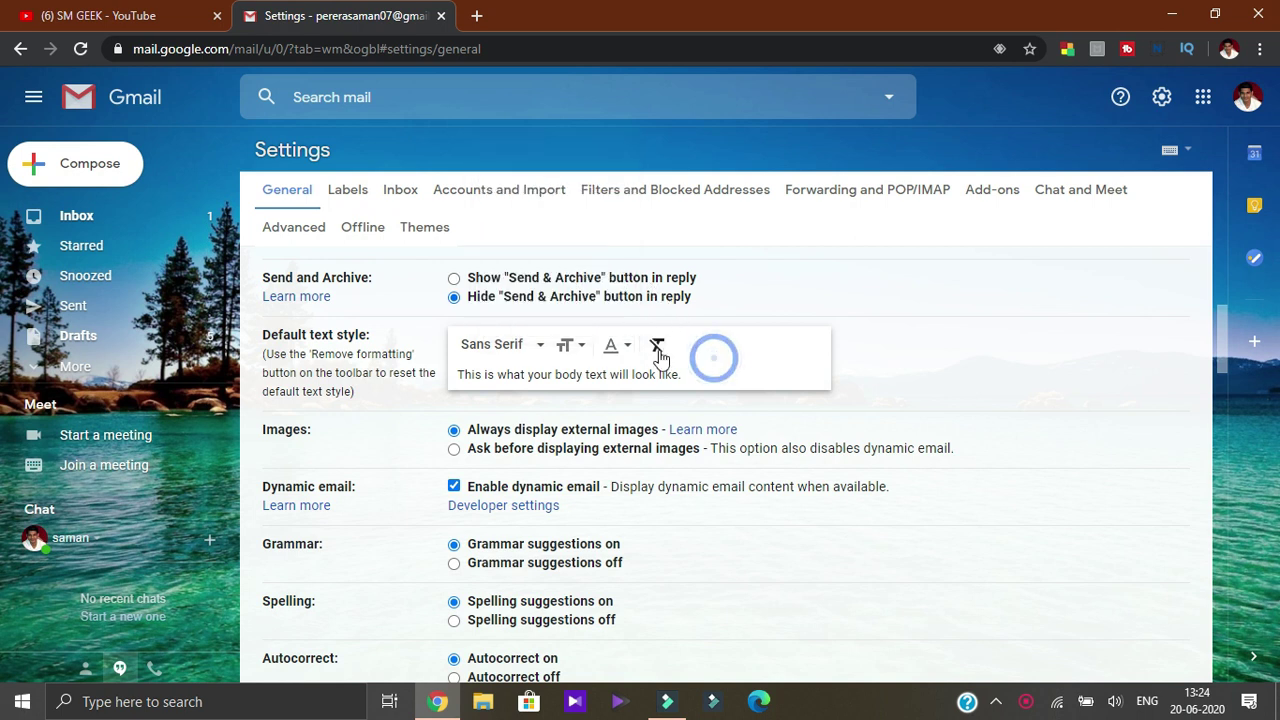
left_click(657, 350)
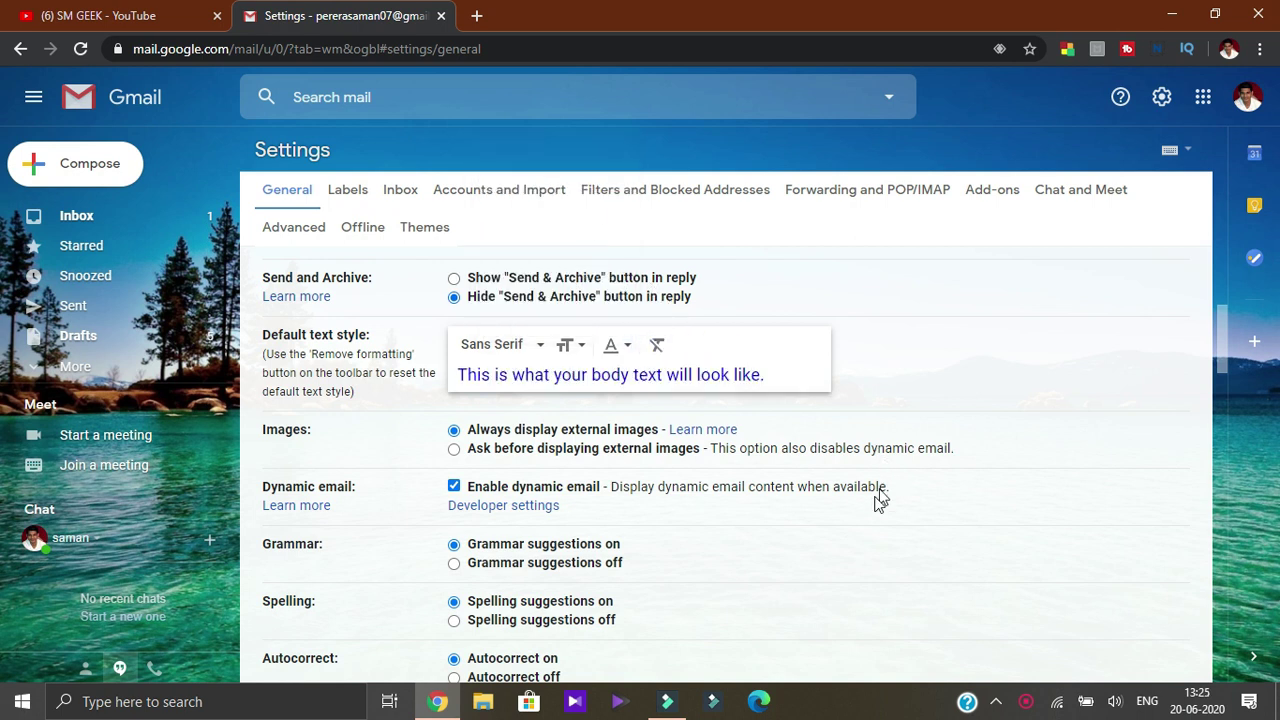
scroll(829, 549, "down", 12)
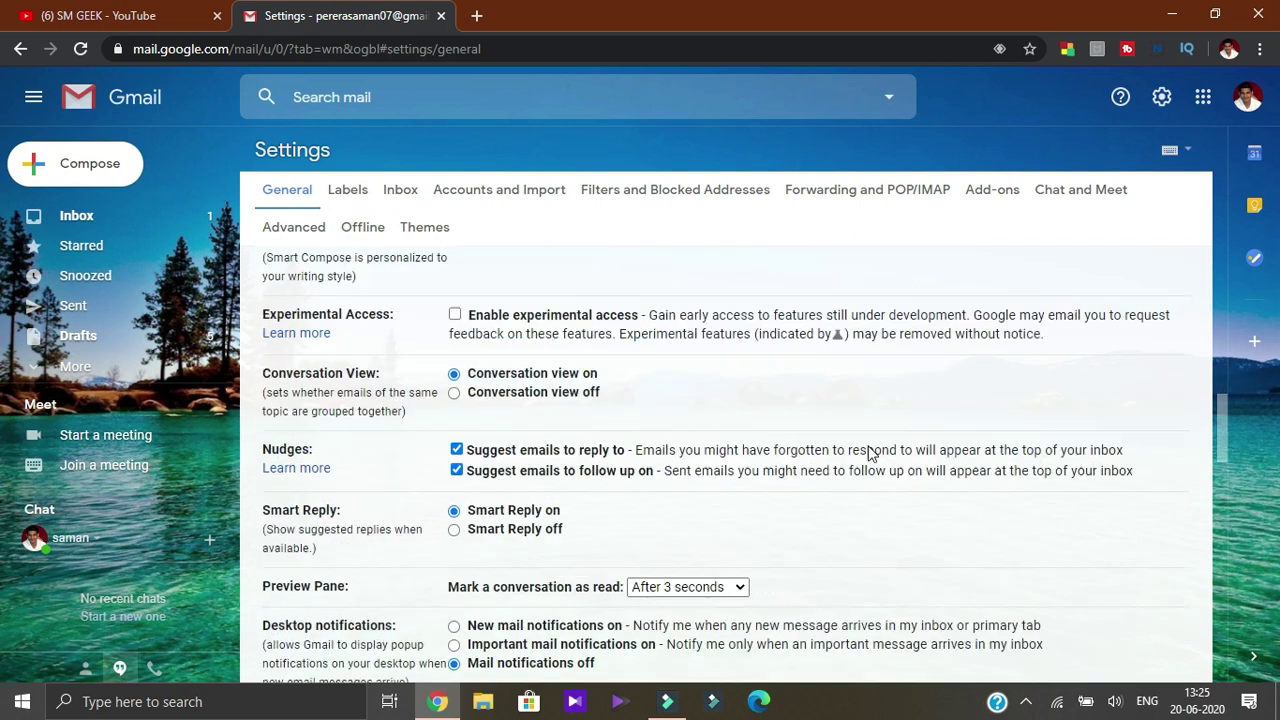
scroll(877, 433, "down", 8)
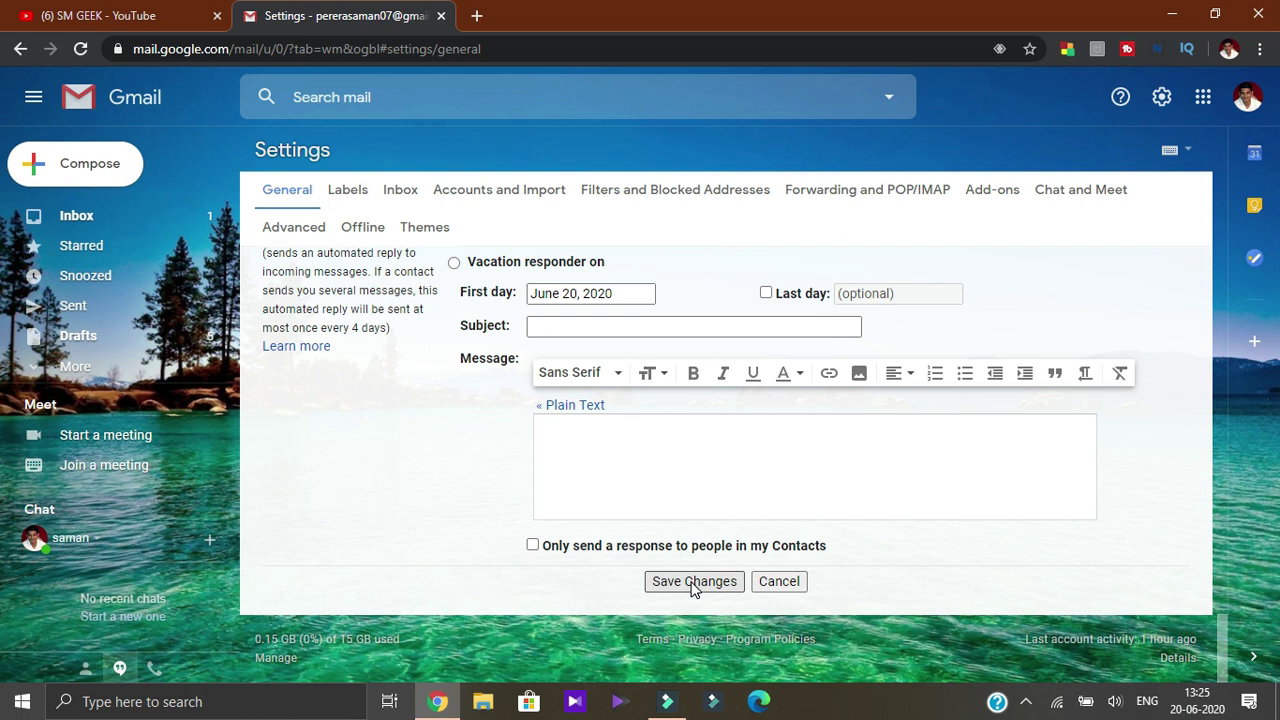
left_click(693, 582)
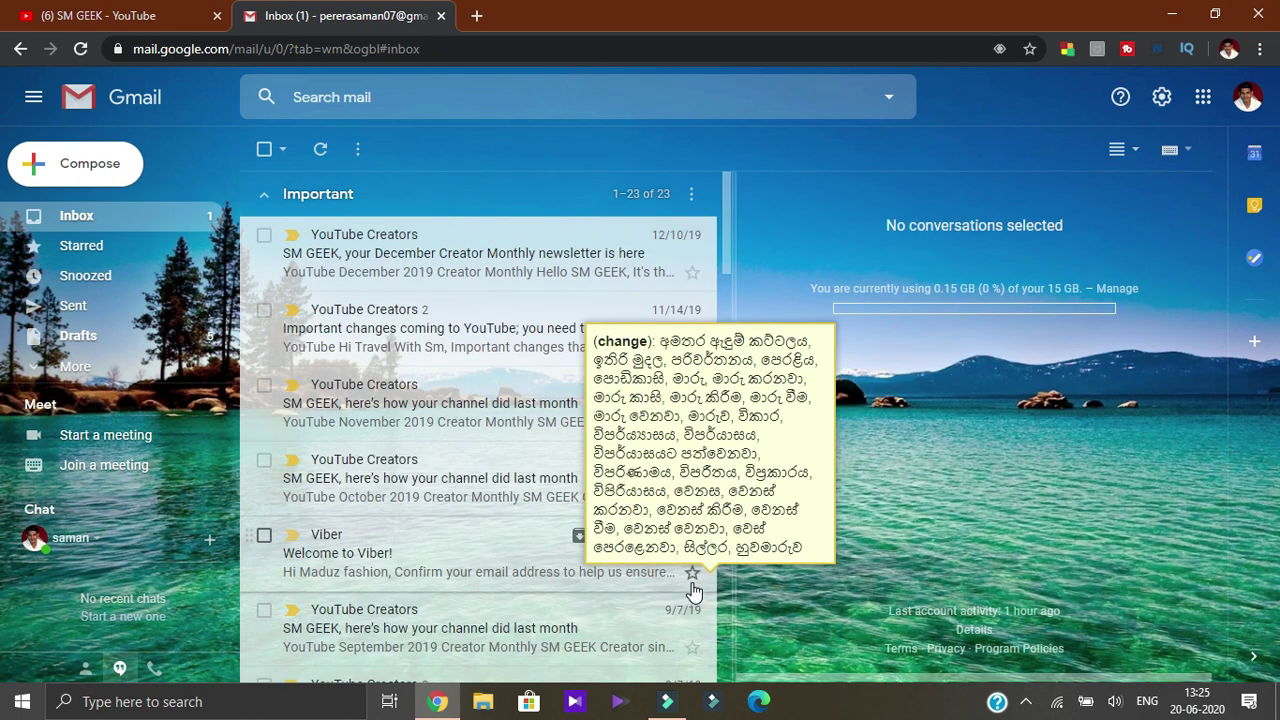
- Start a new message and write "dear sir" in its body above the signature
left_click(84, 172)
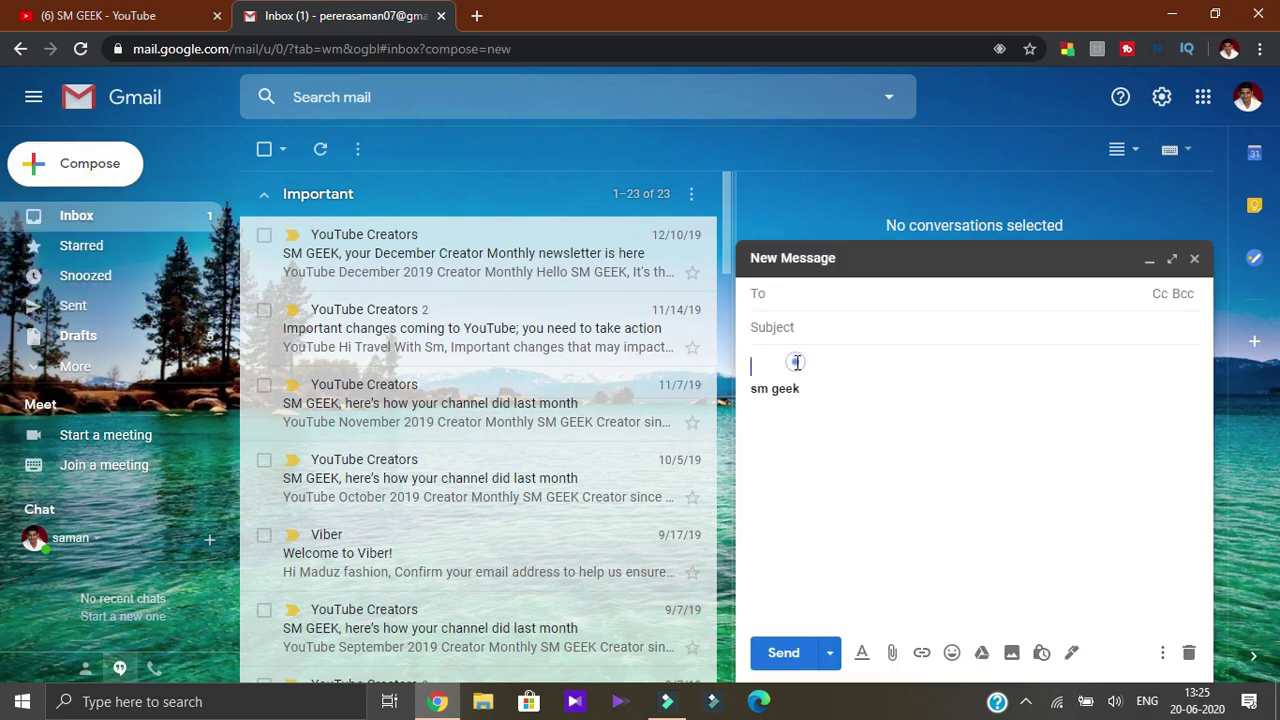
type("dear sir")
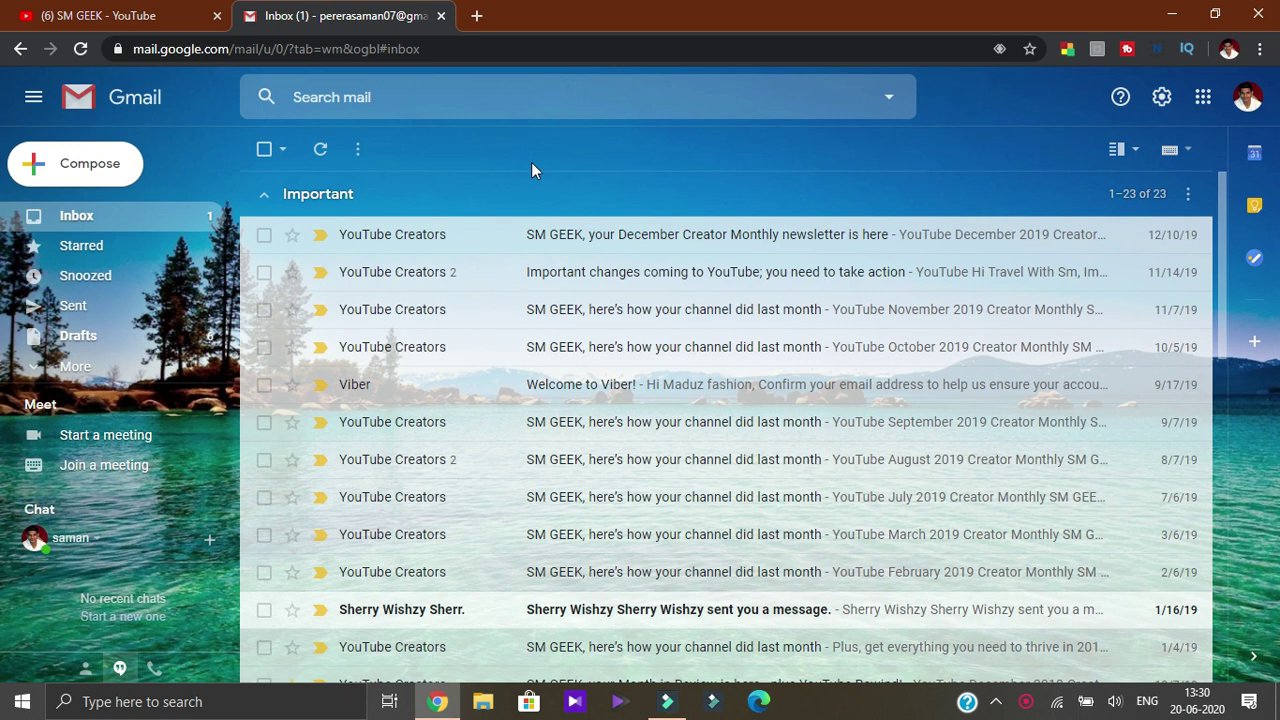
- Select the first conversation under Important to view its action buttons, and set Button labels to Text in the full general settings
left_click(264, 238)
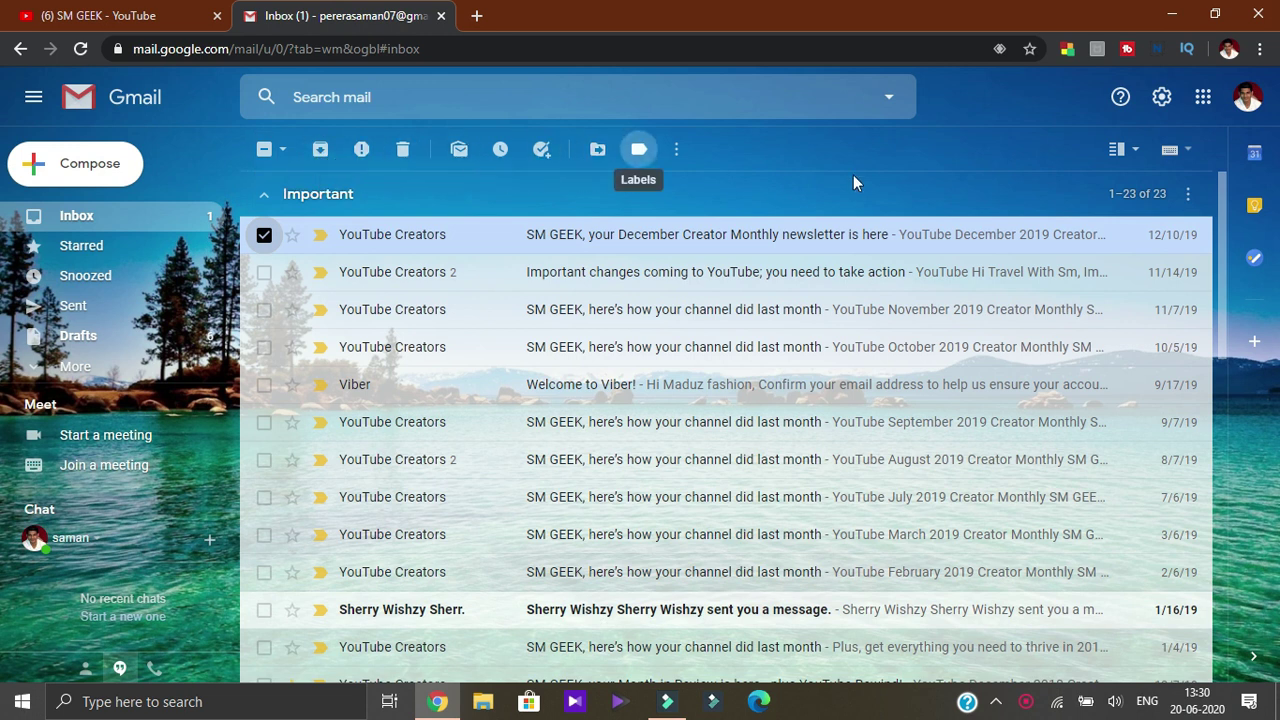
left_click(1162, 98)
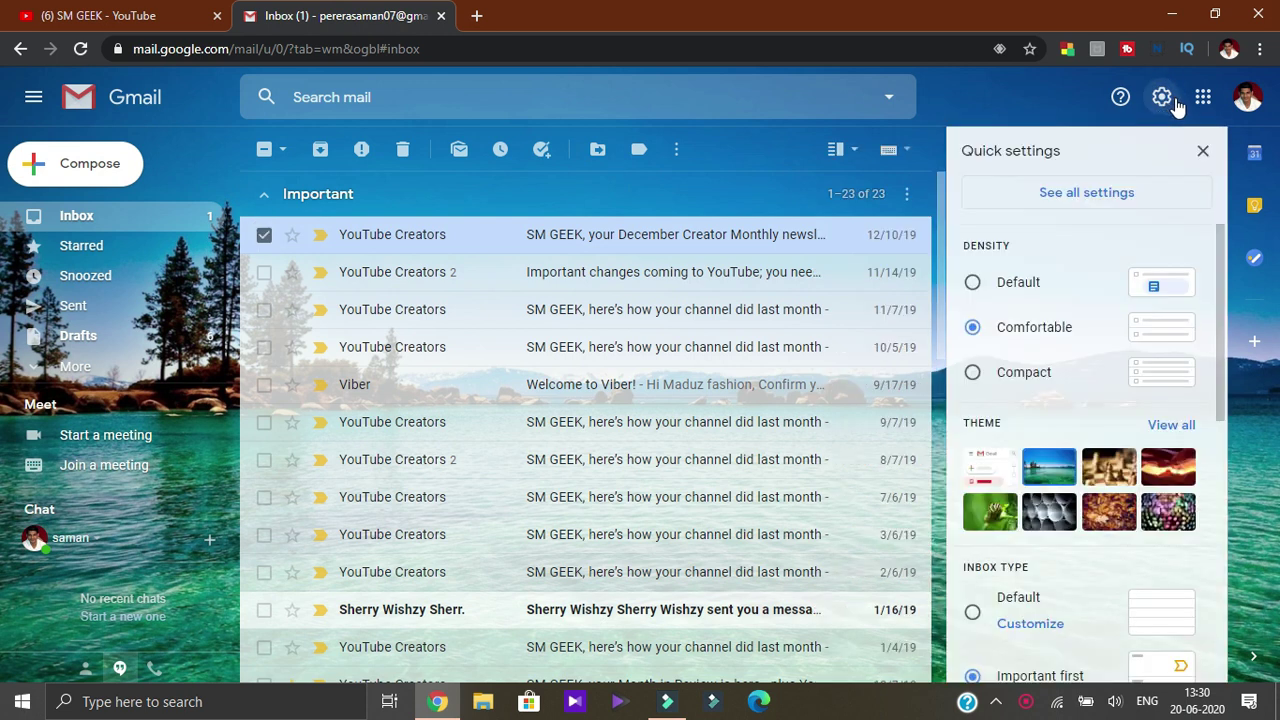
left_click(1094, 198)
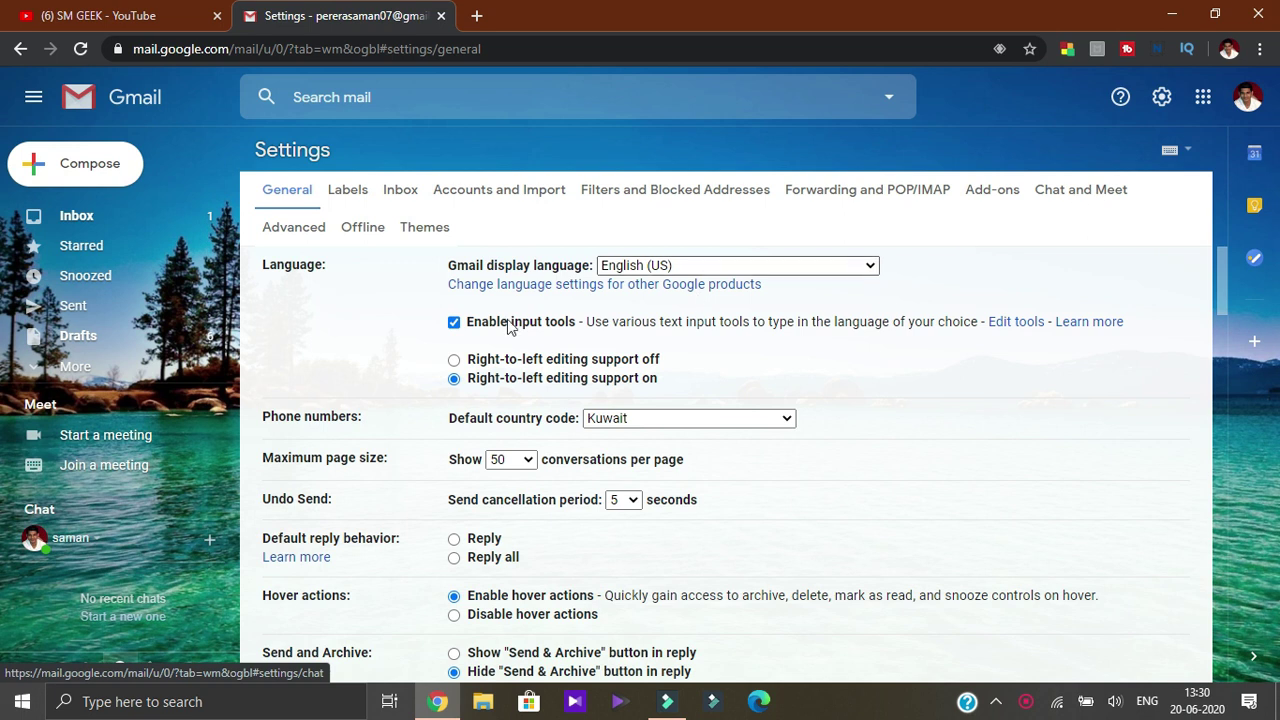
scroll(867, 390, "down", 8)
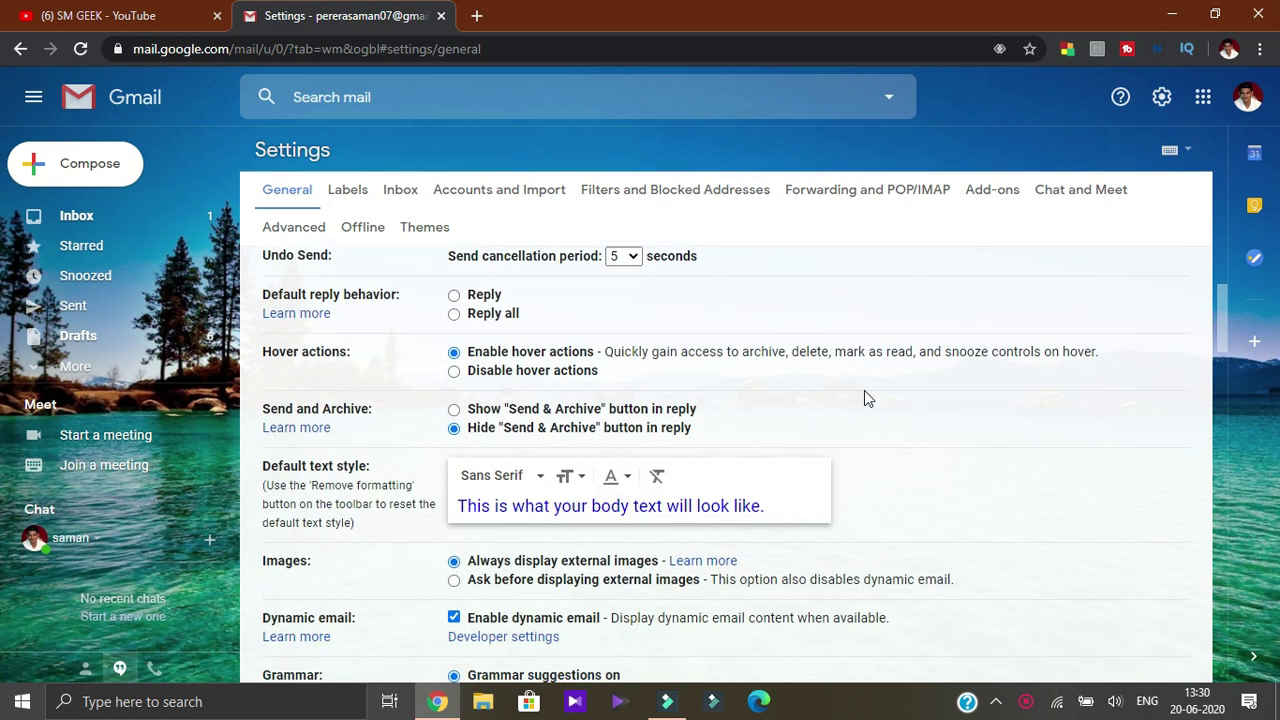
scroll(891, 418, "down", 7)
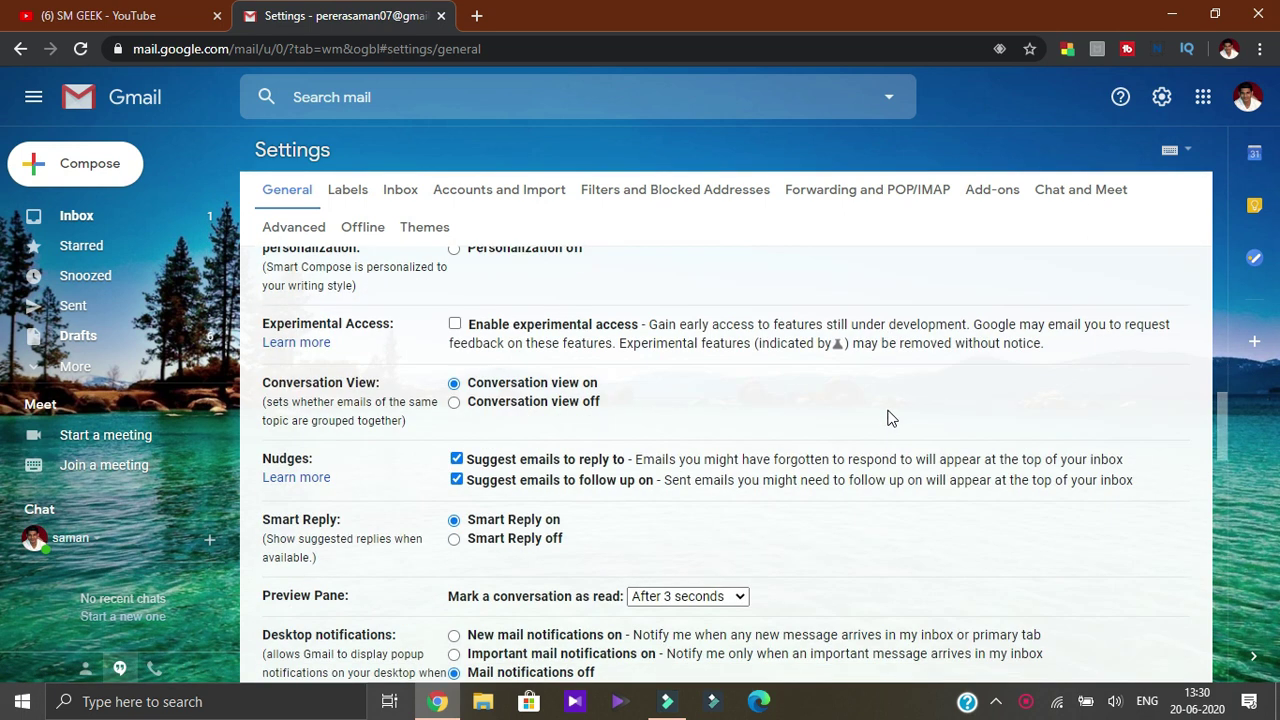
scroll(876, 420, "down", 1)
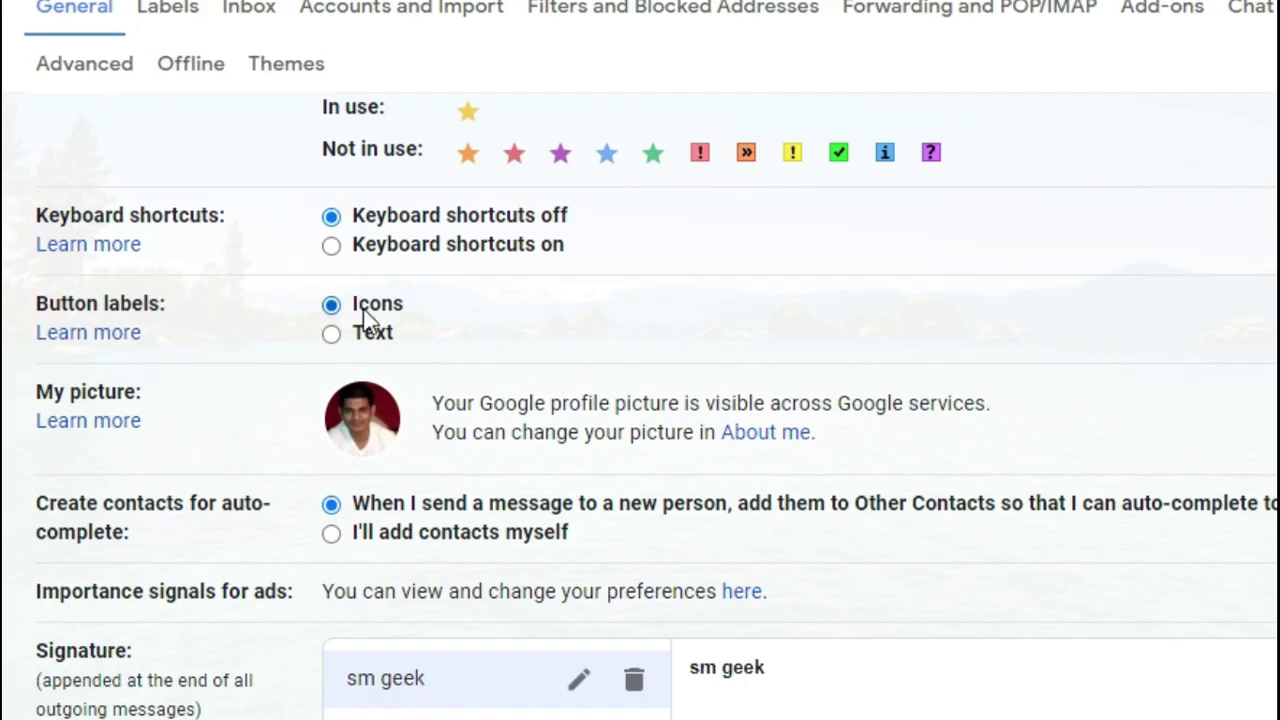
left_click(332, 336)
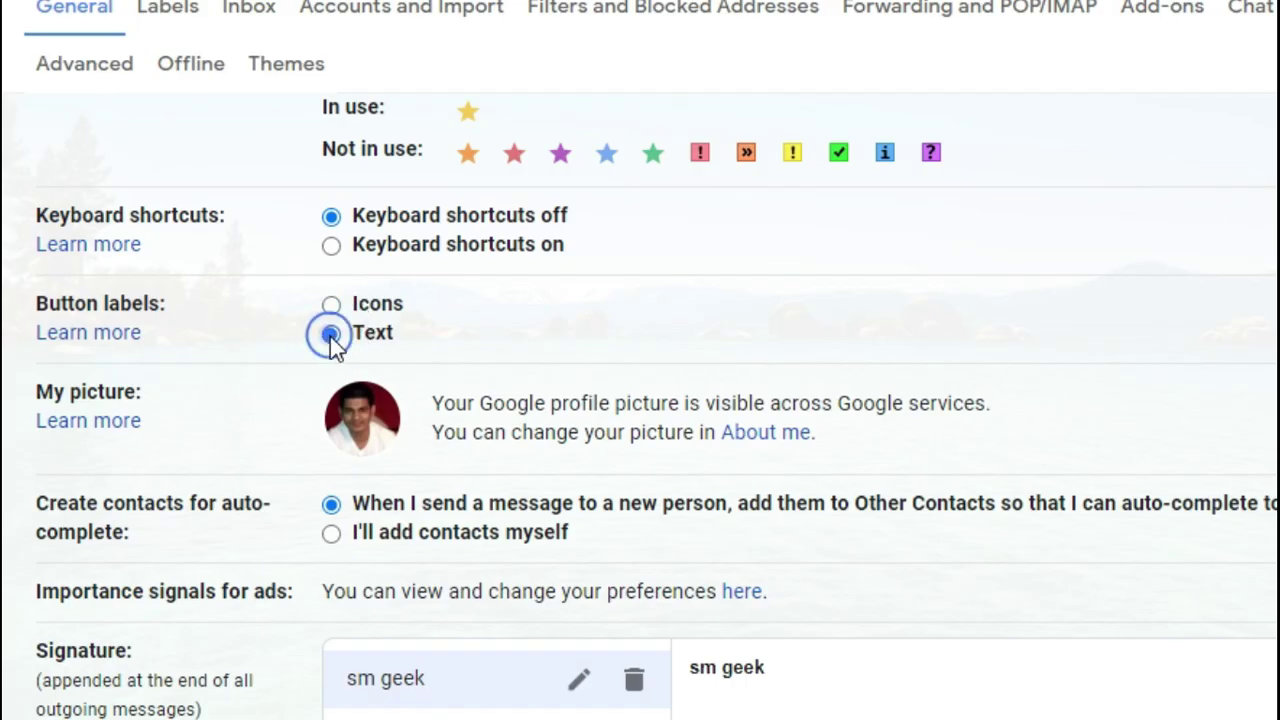
- Save the changed general settings and select the first conversation under Important to check its action buttons
scroll(946, 412, "down", 8)
scroll(946, 412, "down", 4)
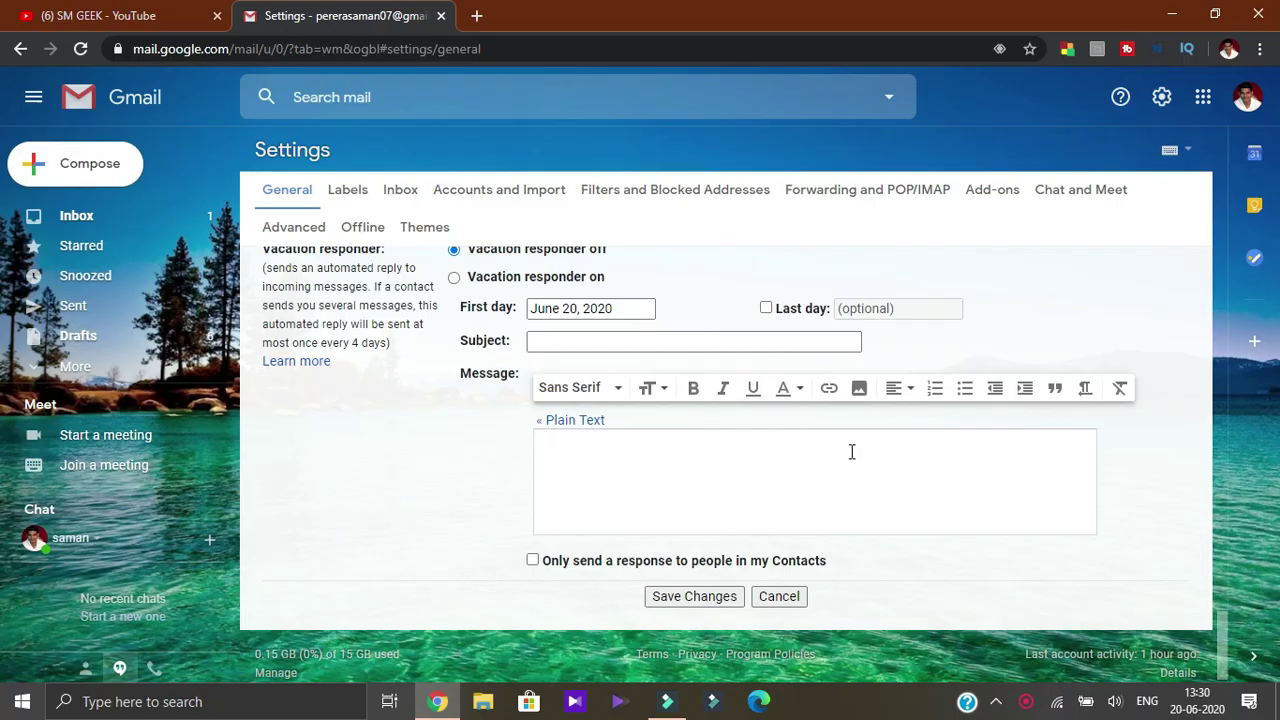
scroll(847, 471, "down", 1)
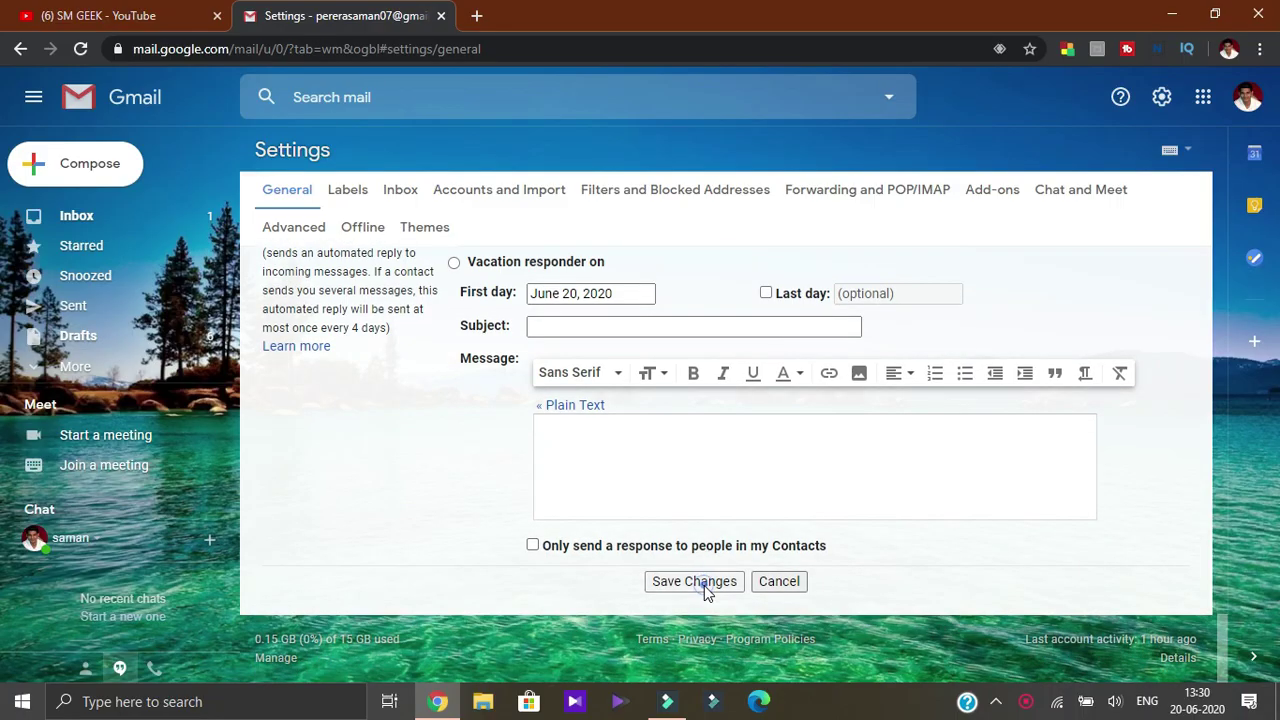
double_click(704, 590)
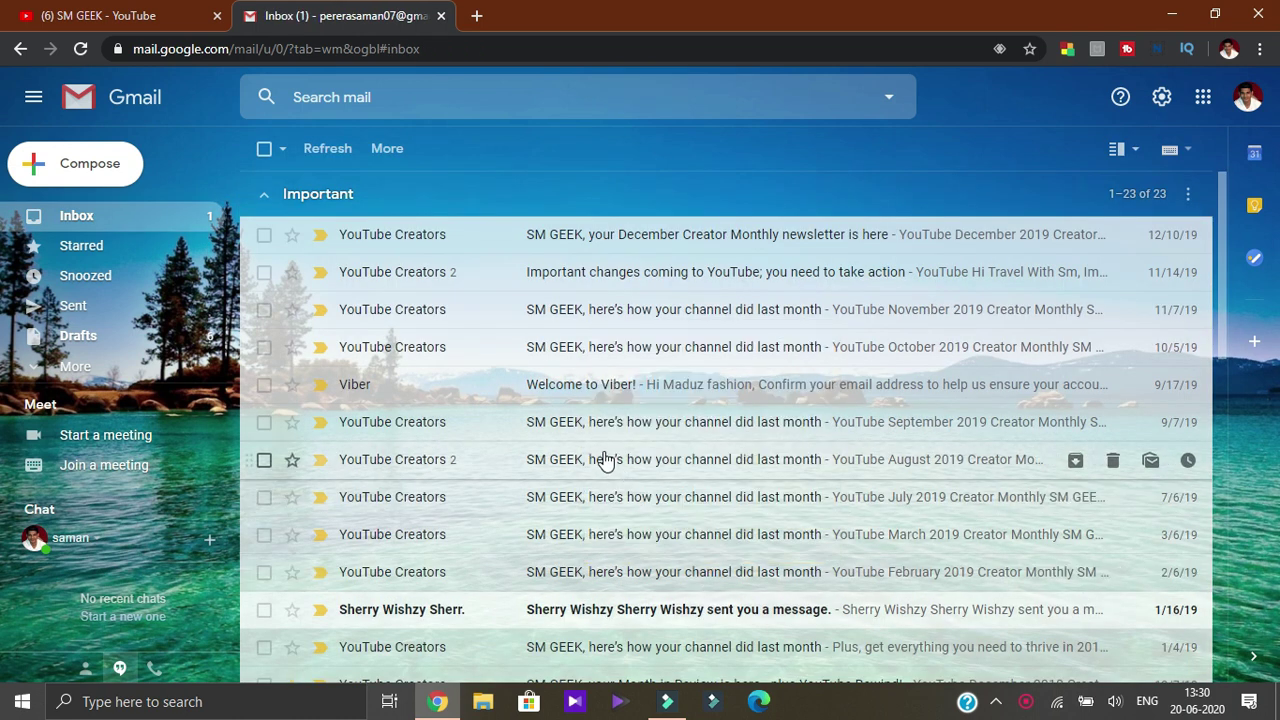
left_click(264, 234)
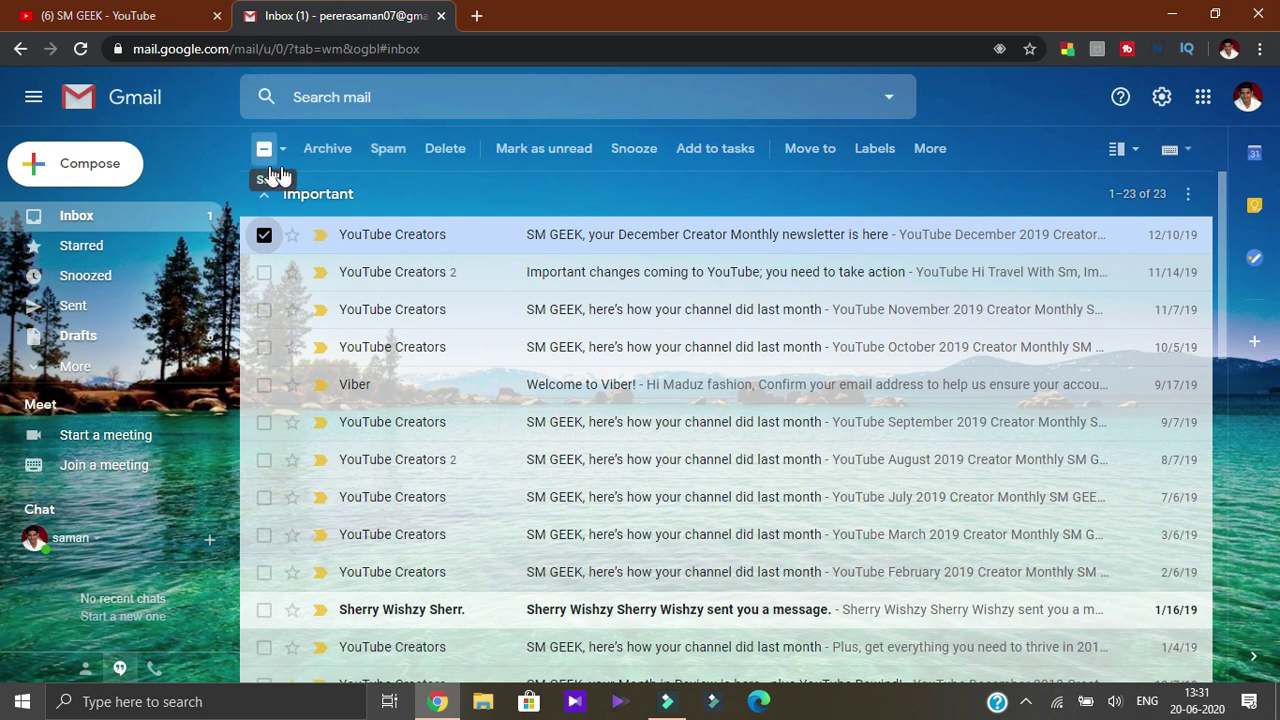